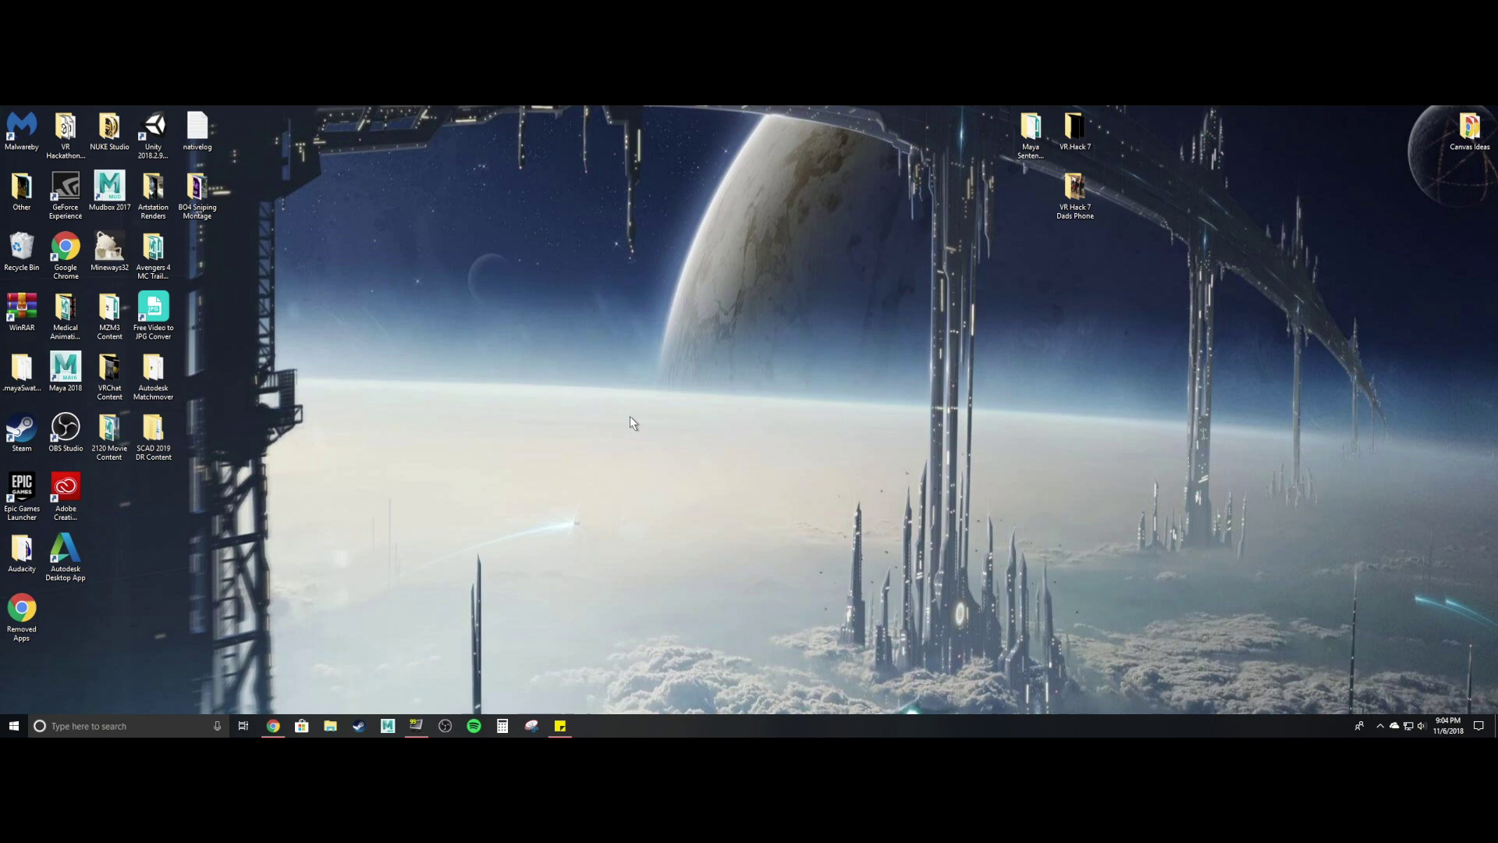
- Open Settings > System > Display and scroll down to the Multiple displays section
left_click(14, 725)
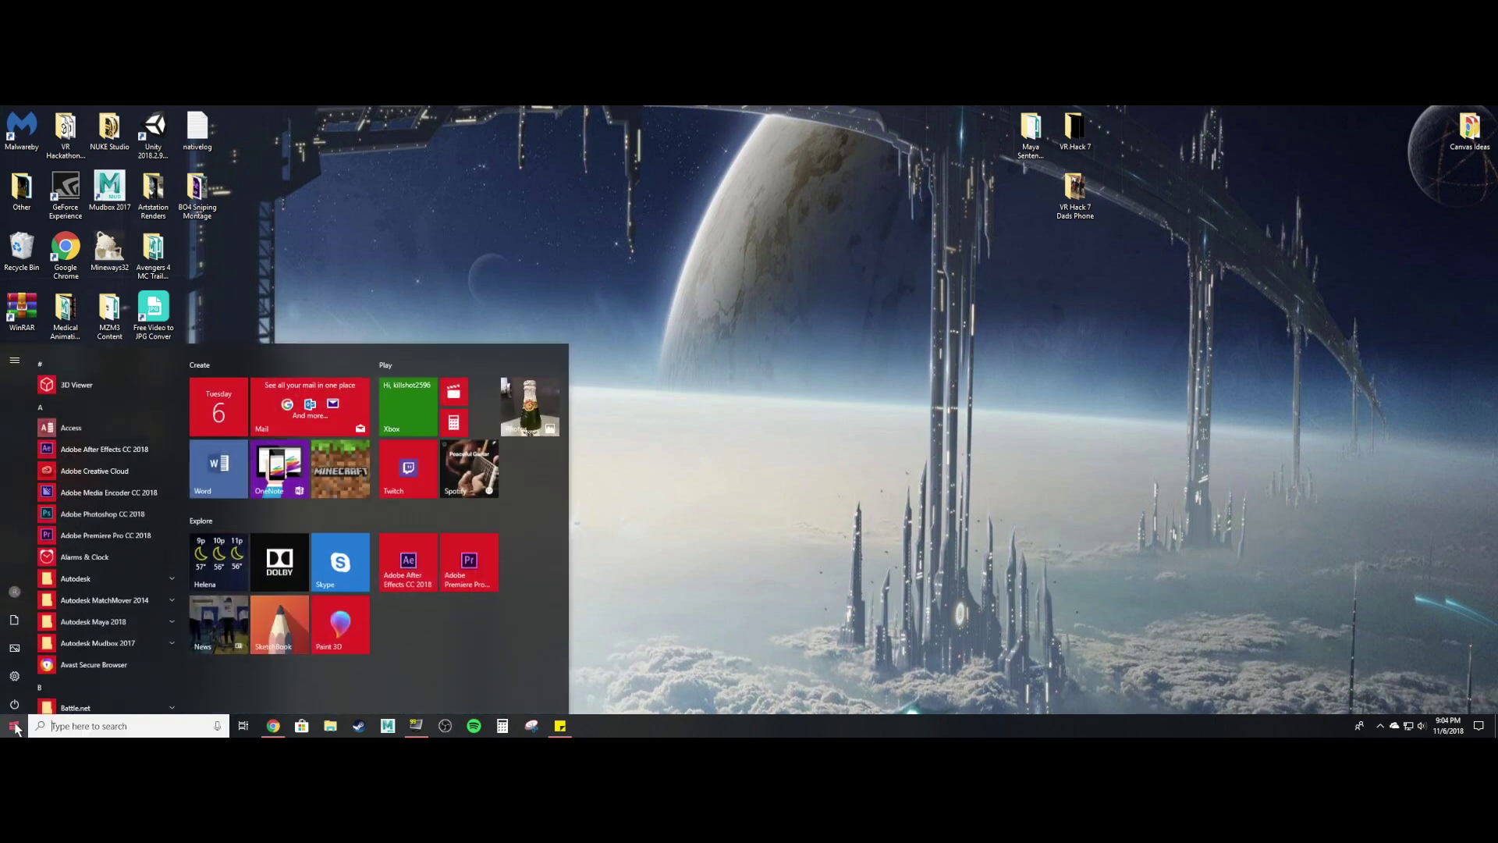
left_click(12, 672)
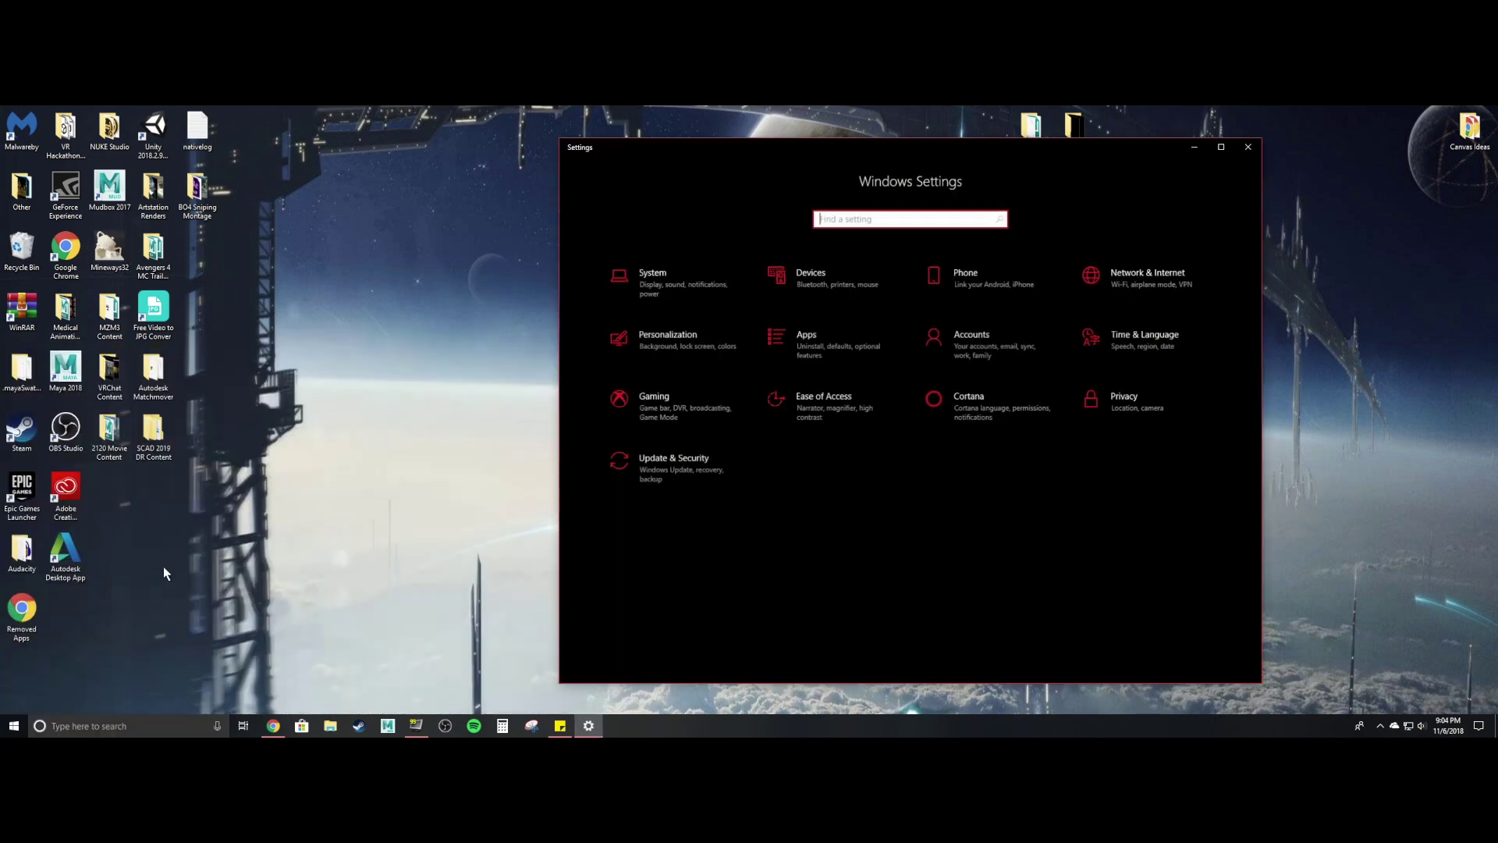
left_click(667, 294)
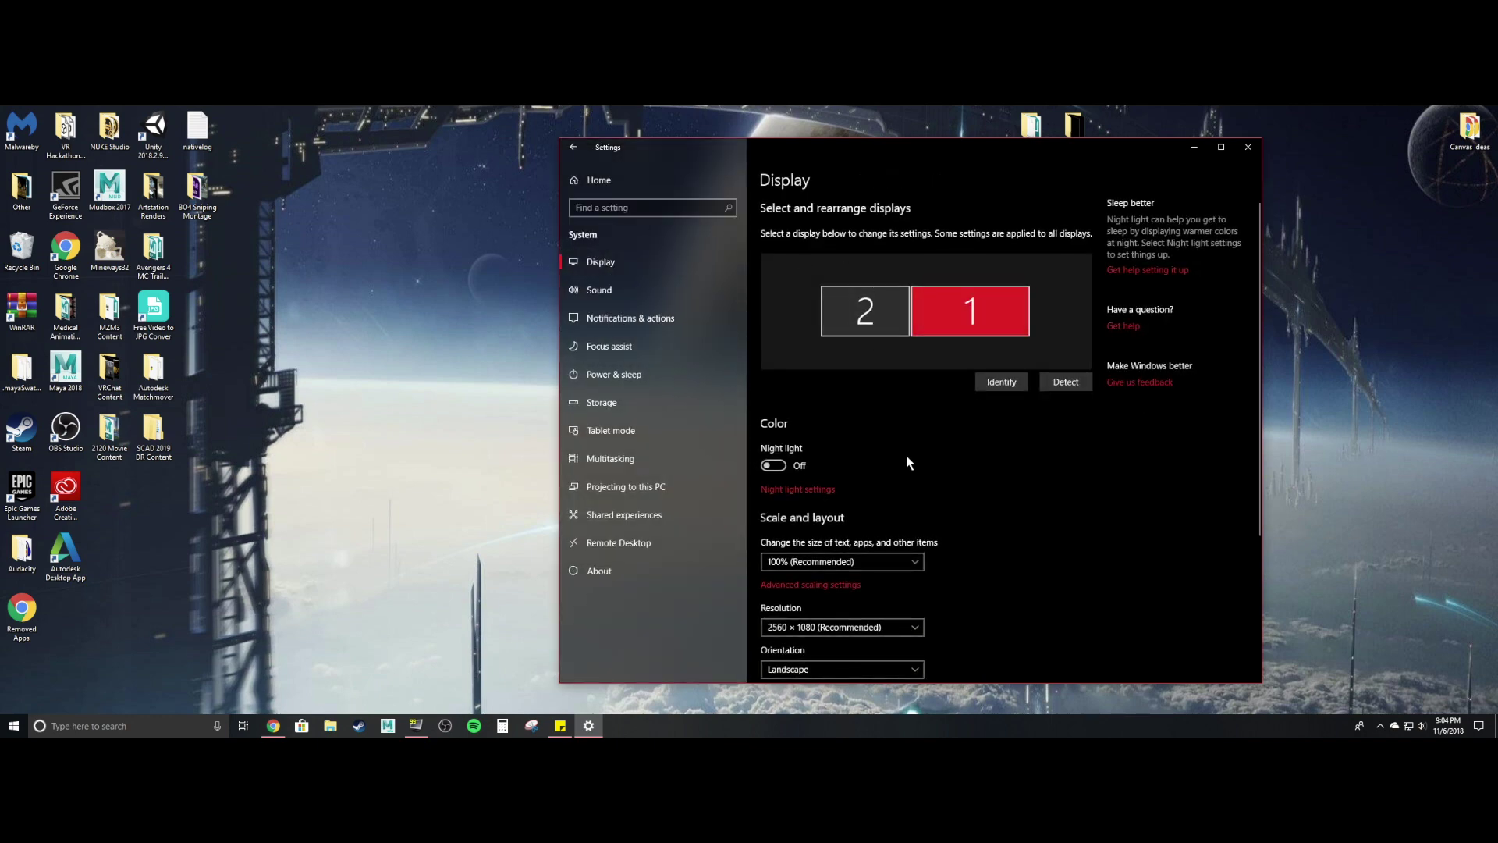
right_click(409, 369)
left_click(649, 270)
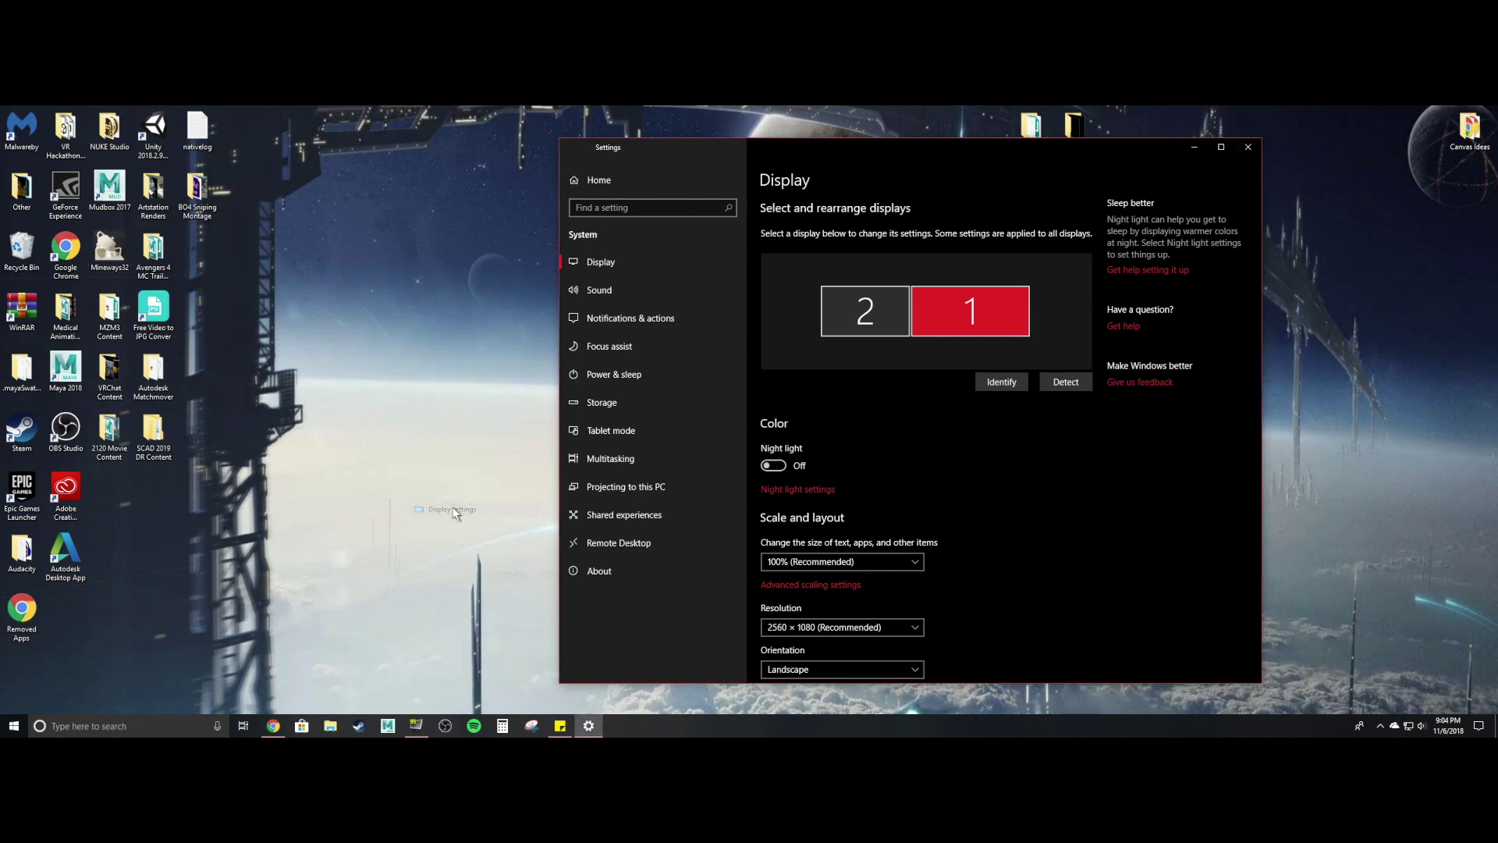
left_click_drag(848, 153, 752, 162)
scroll(810, 441, "down", 3)
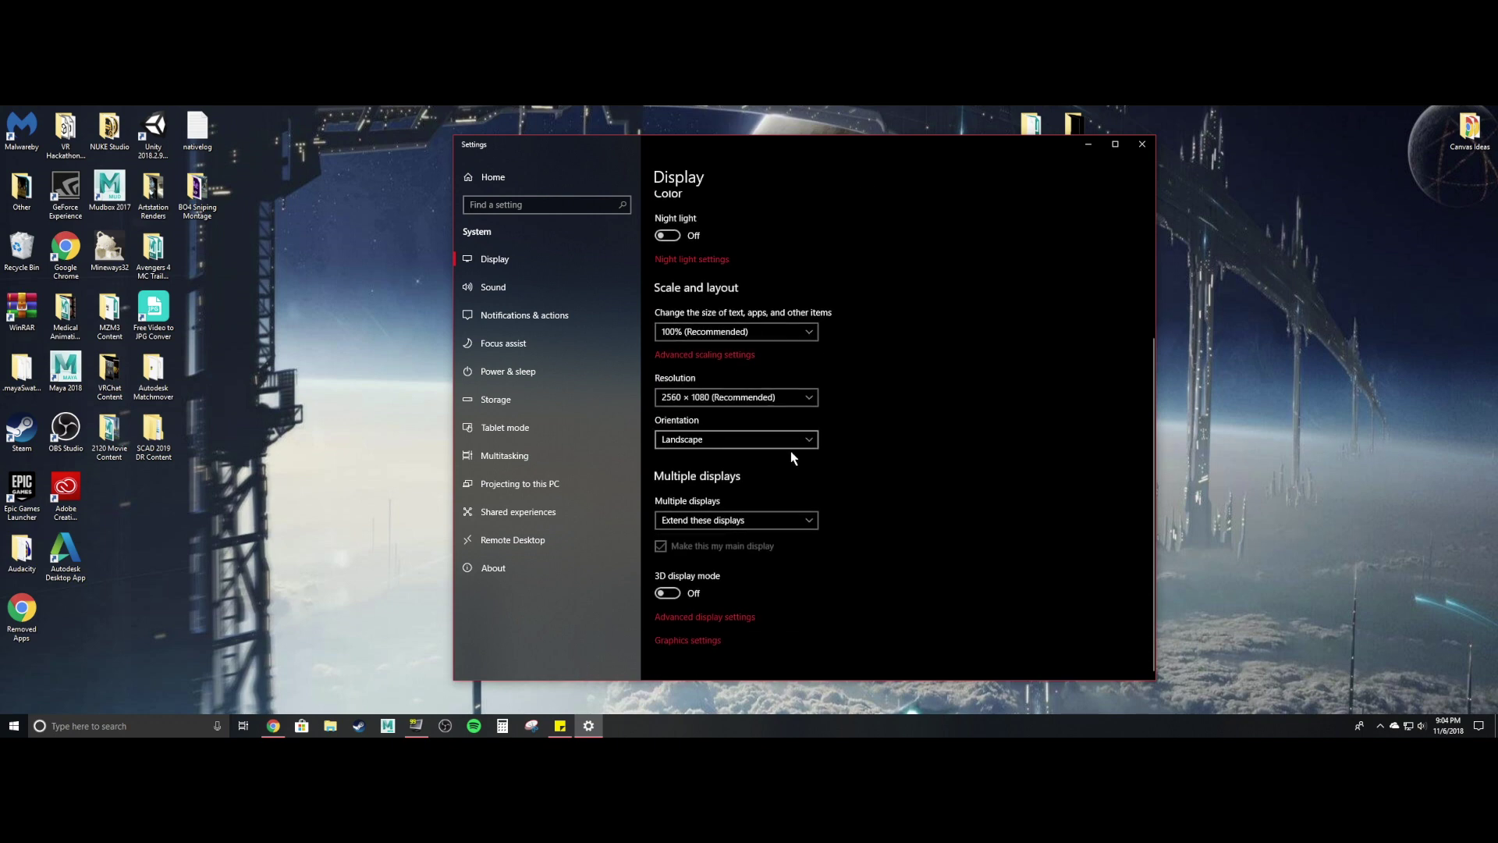
- Open Advanced display settings to see Display 1 at 144 Hz and Display 2 at 60 Hz
left_click(738, 618)
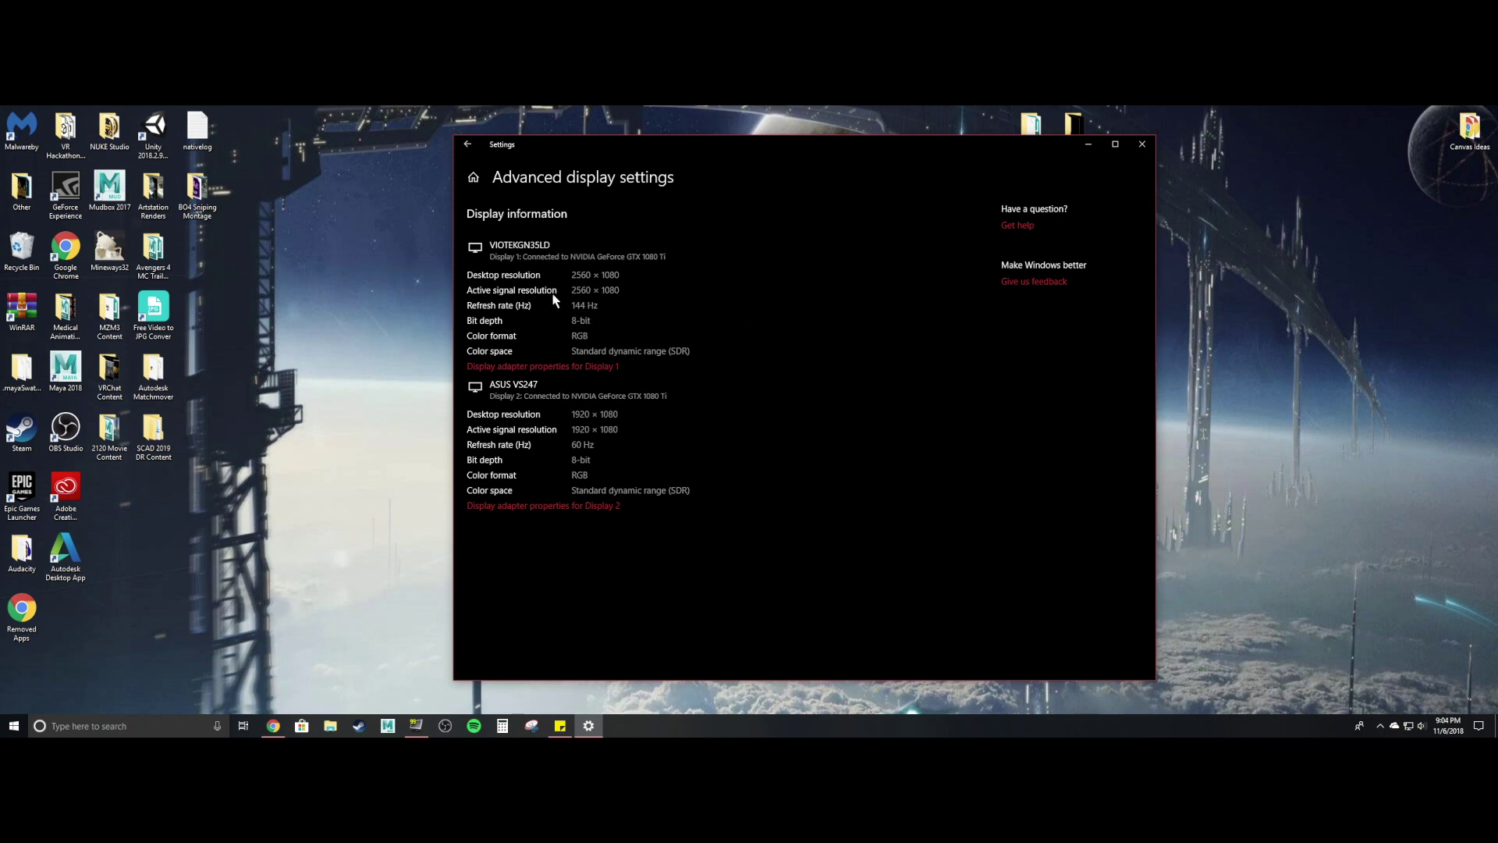
- In Display 1's adapter properties Monitor tab, apply 60 Hertz, then revert it
left_click(582, 367)
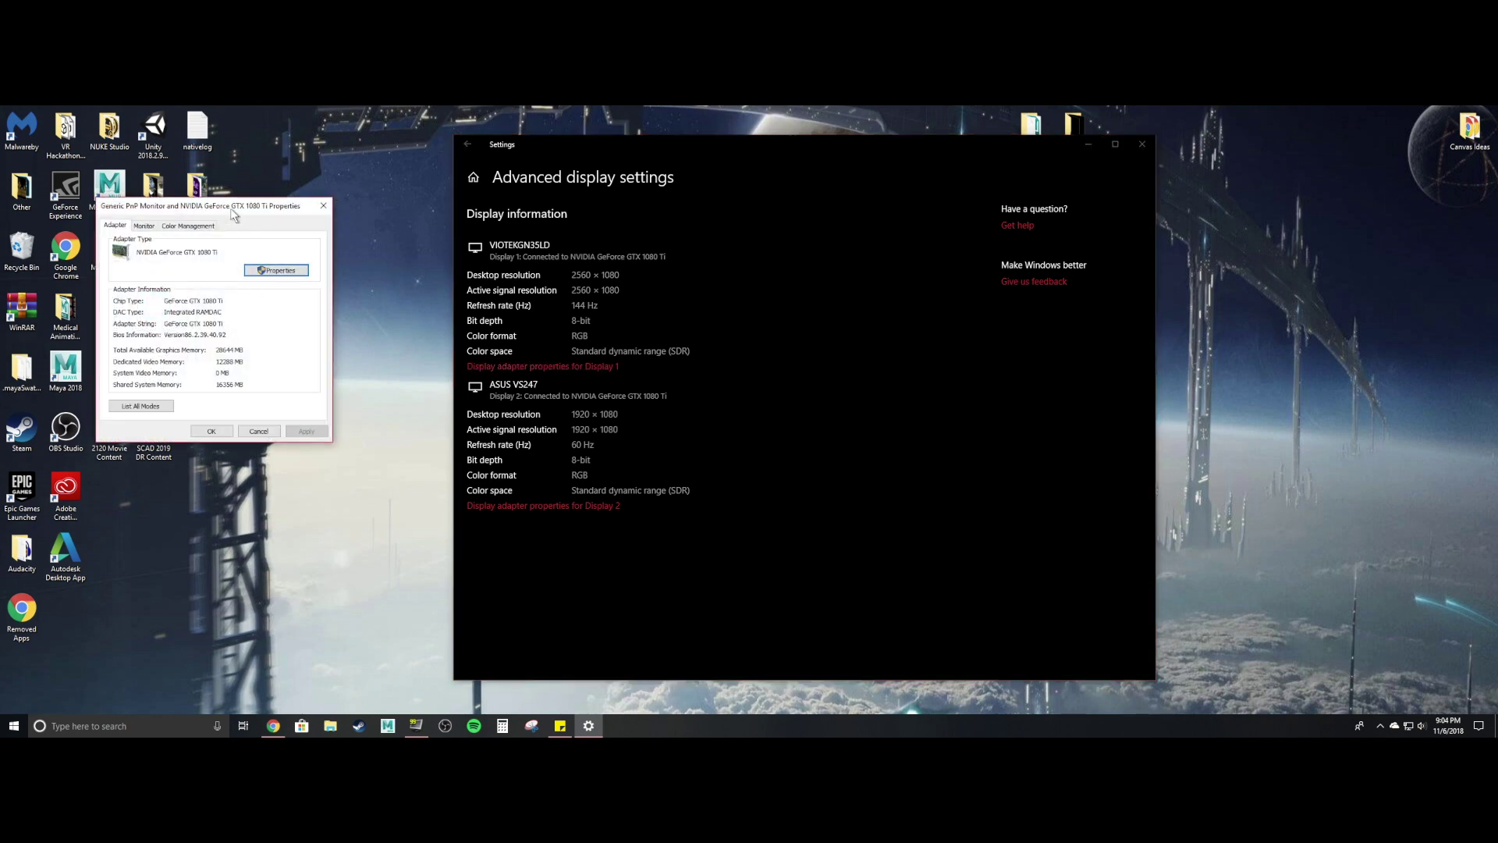
left_click_drag(273, 209, 348, 213)
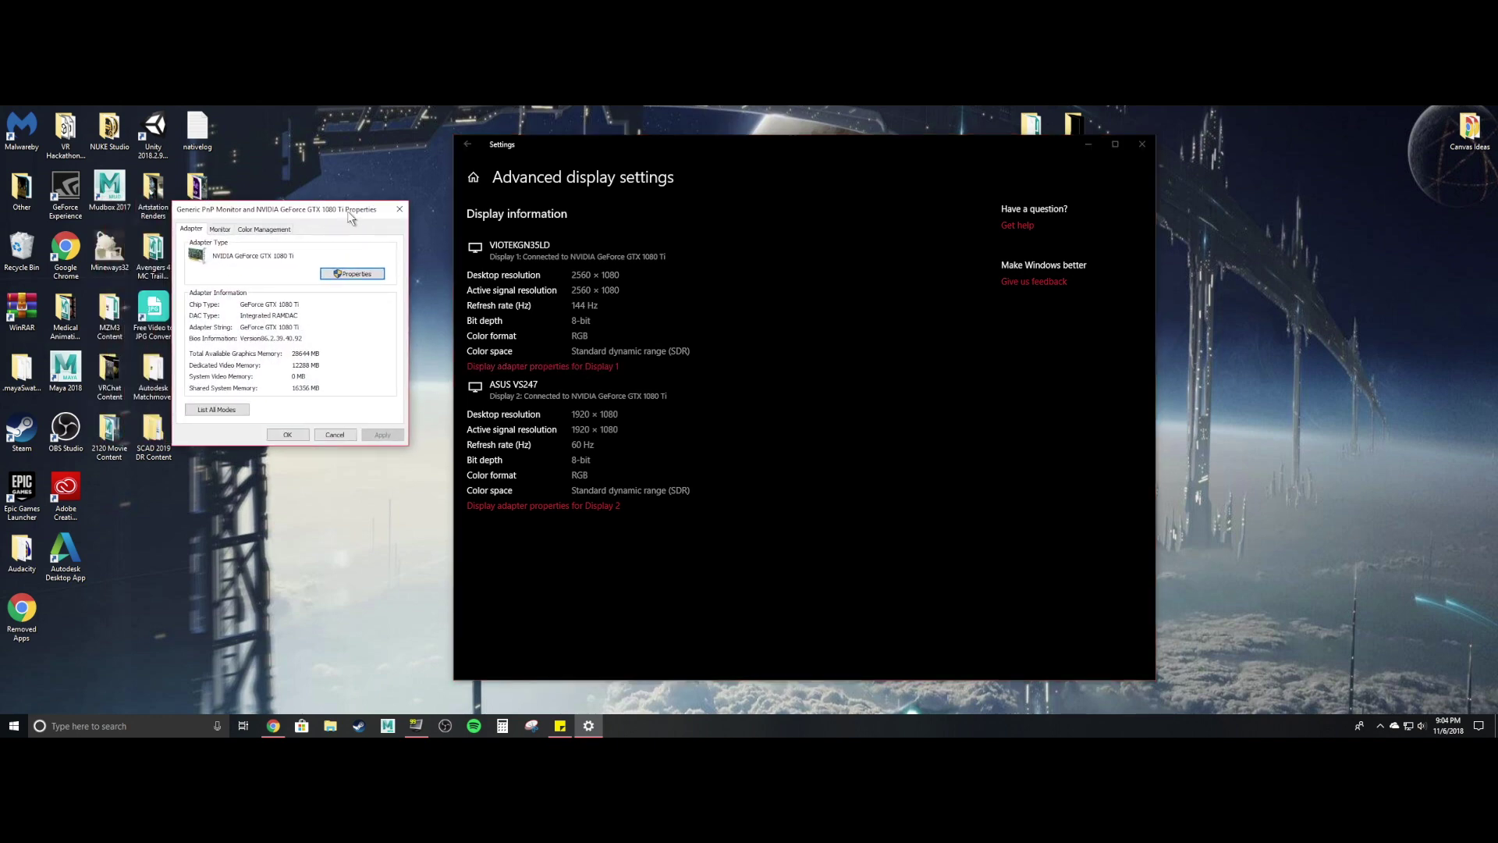
left_click(222, 230)
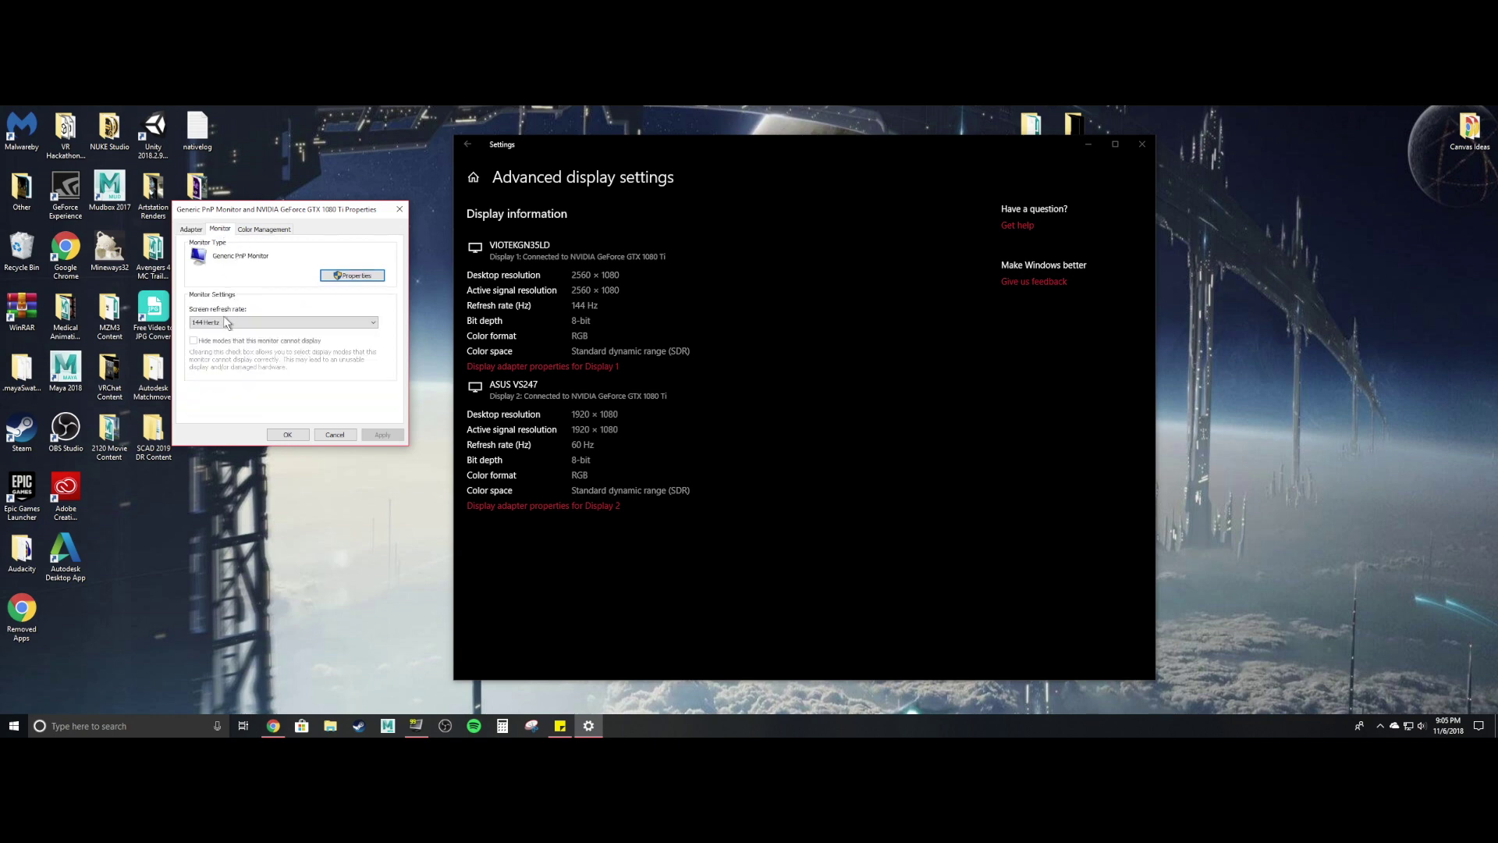
left_click(264, 323)
scroll(255, 336, "up", 1)
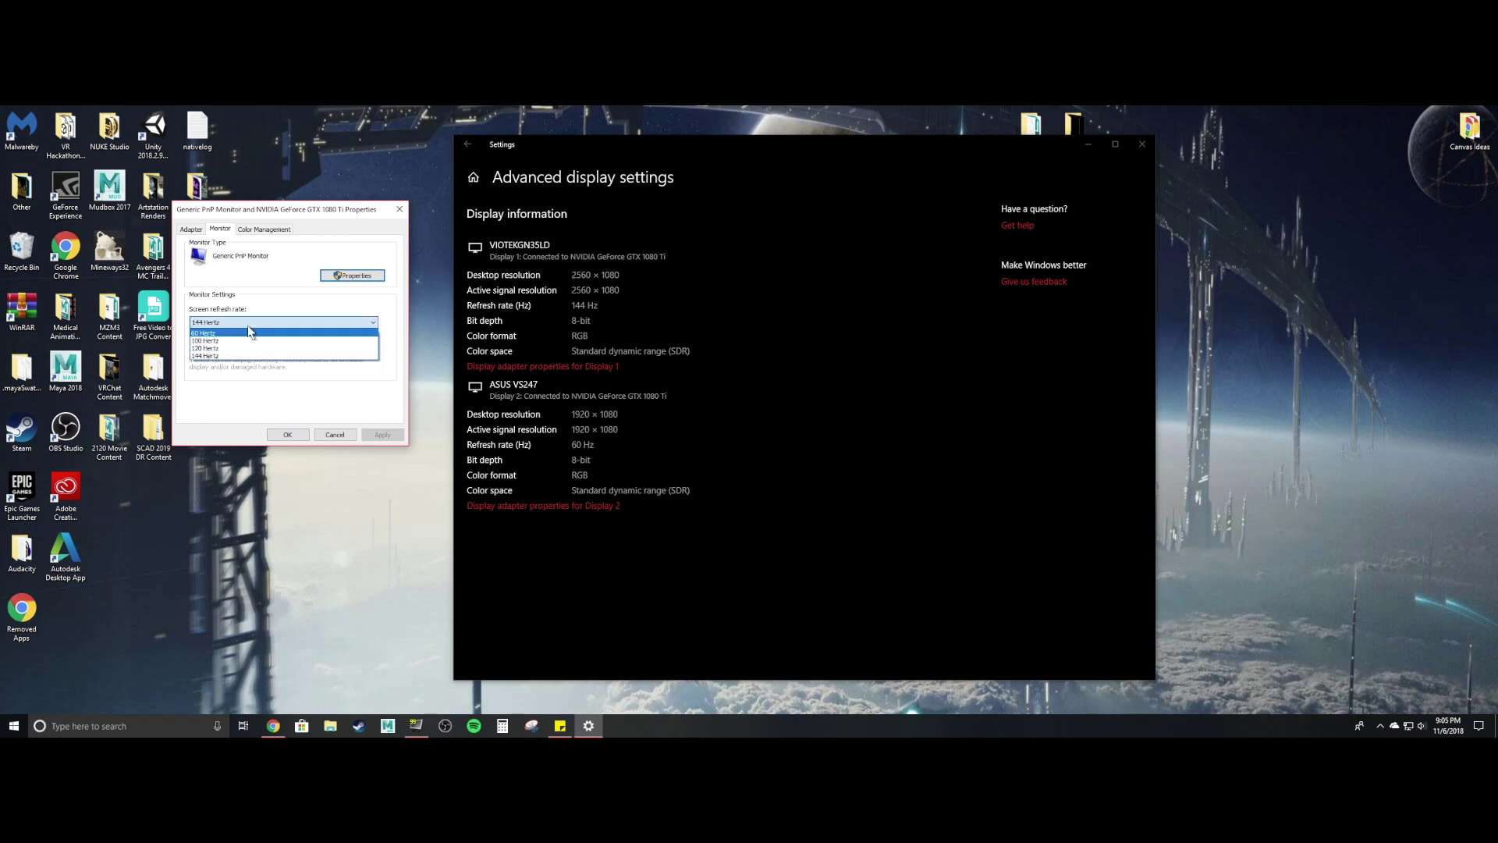
left_click(251, 334)
left_click(381, 434)
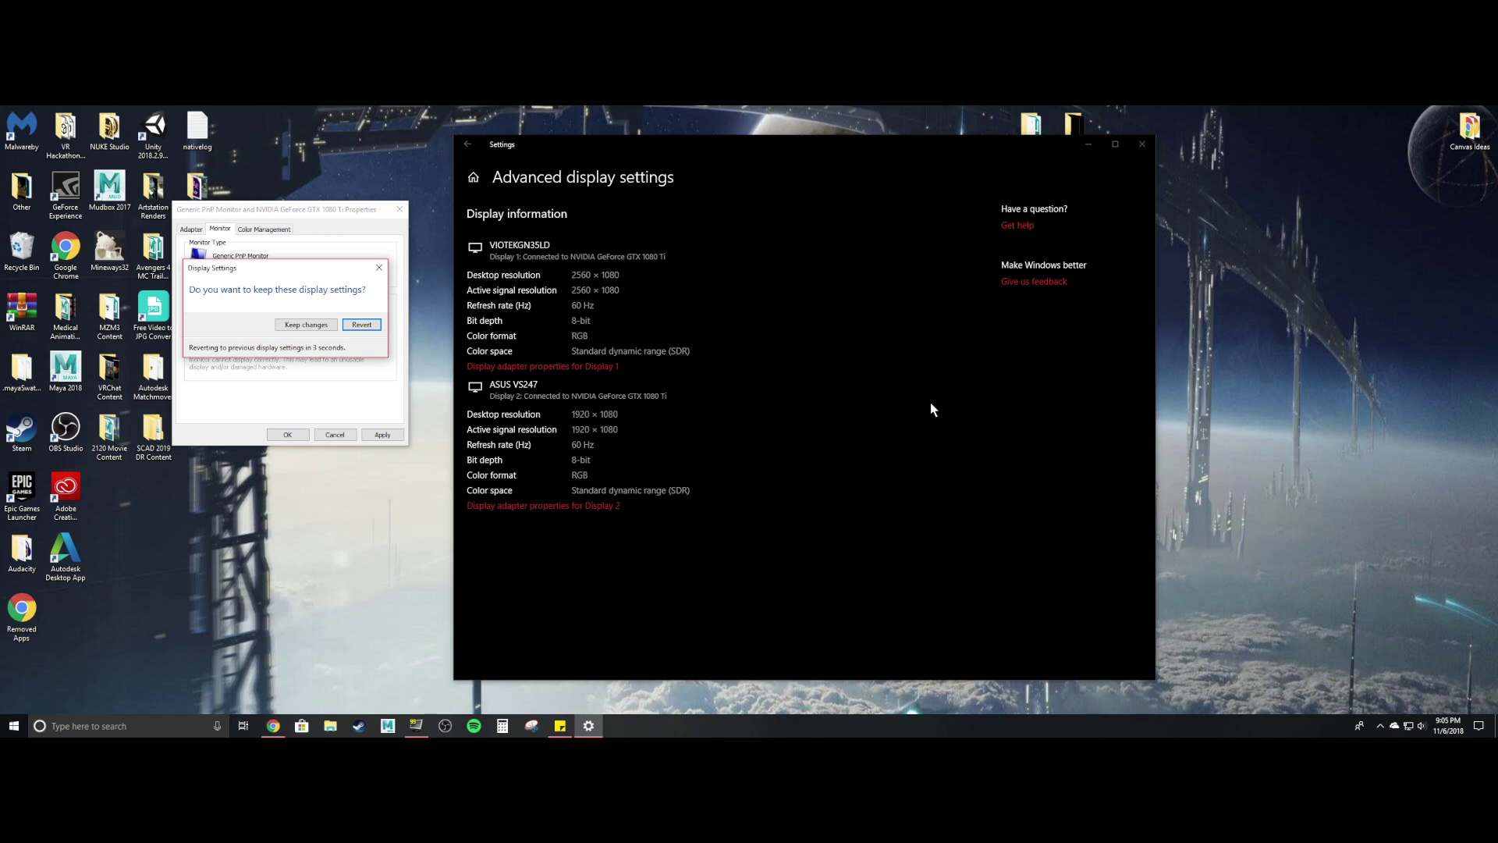
left_click(348, 328)
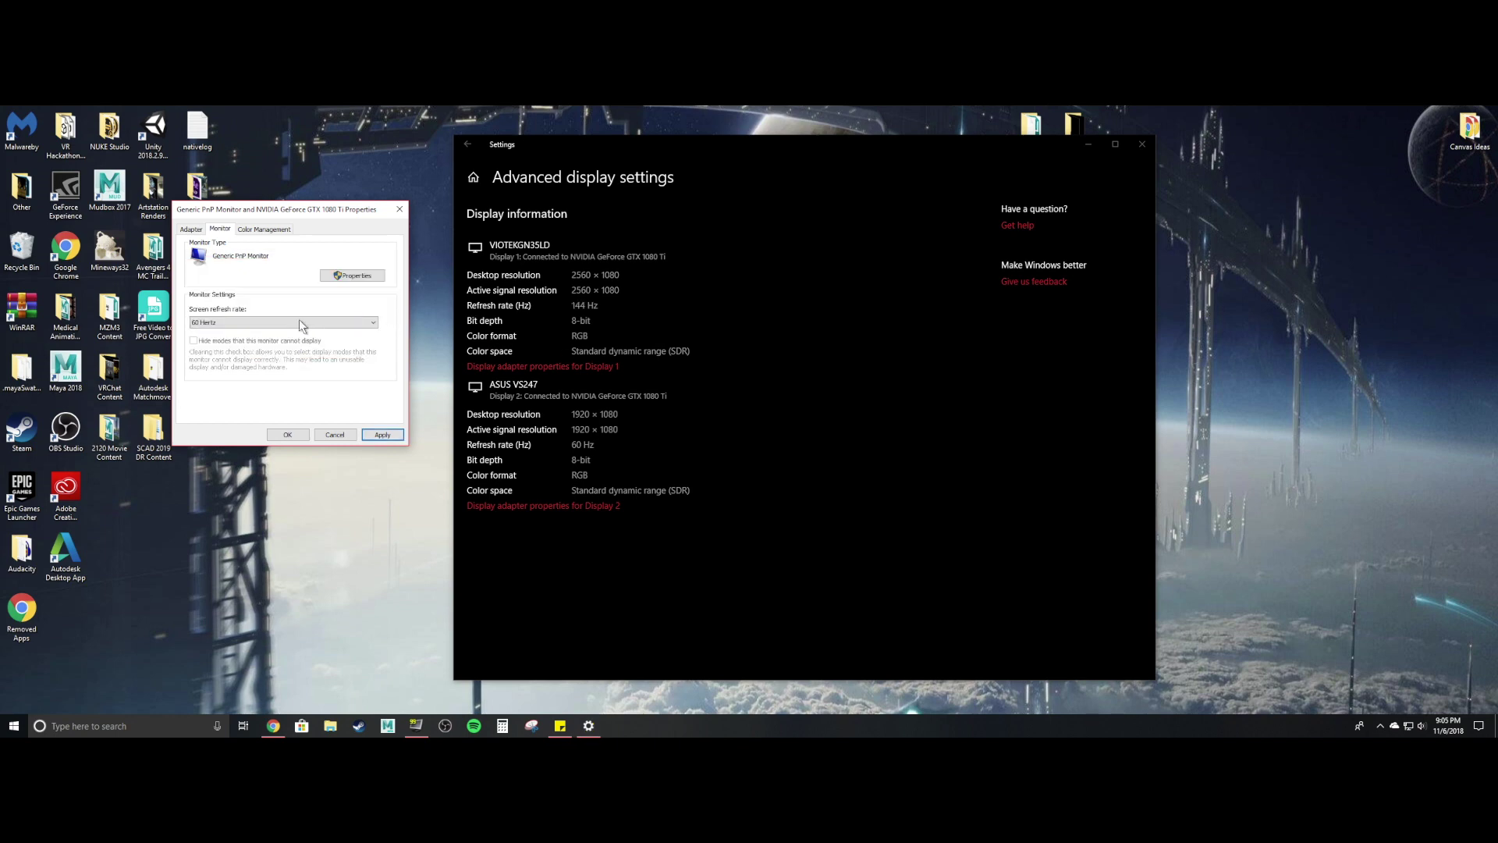
- Set Display 1's screen refresh rate to 144 Hertz, apply it and confirm with OK
left_click(264, 321)
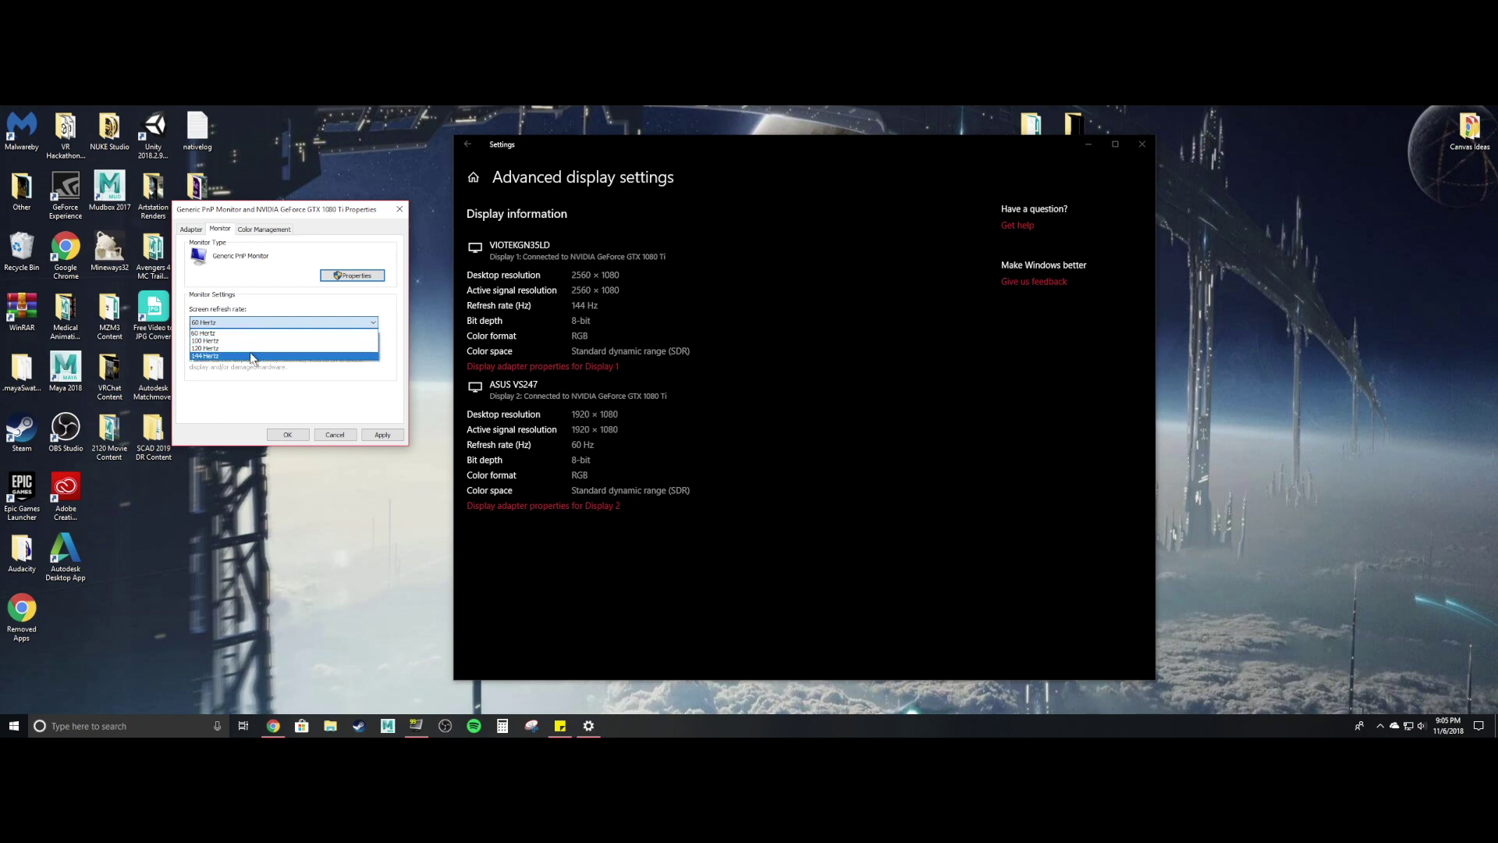
left_click(250, 355)
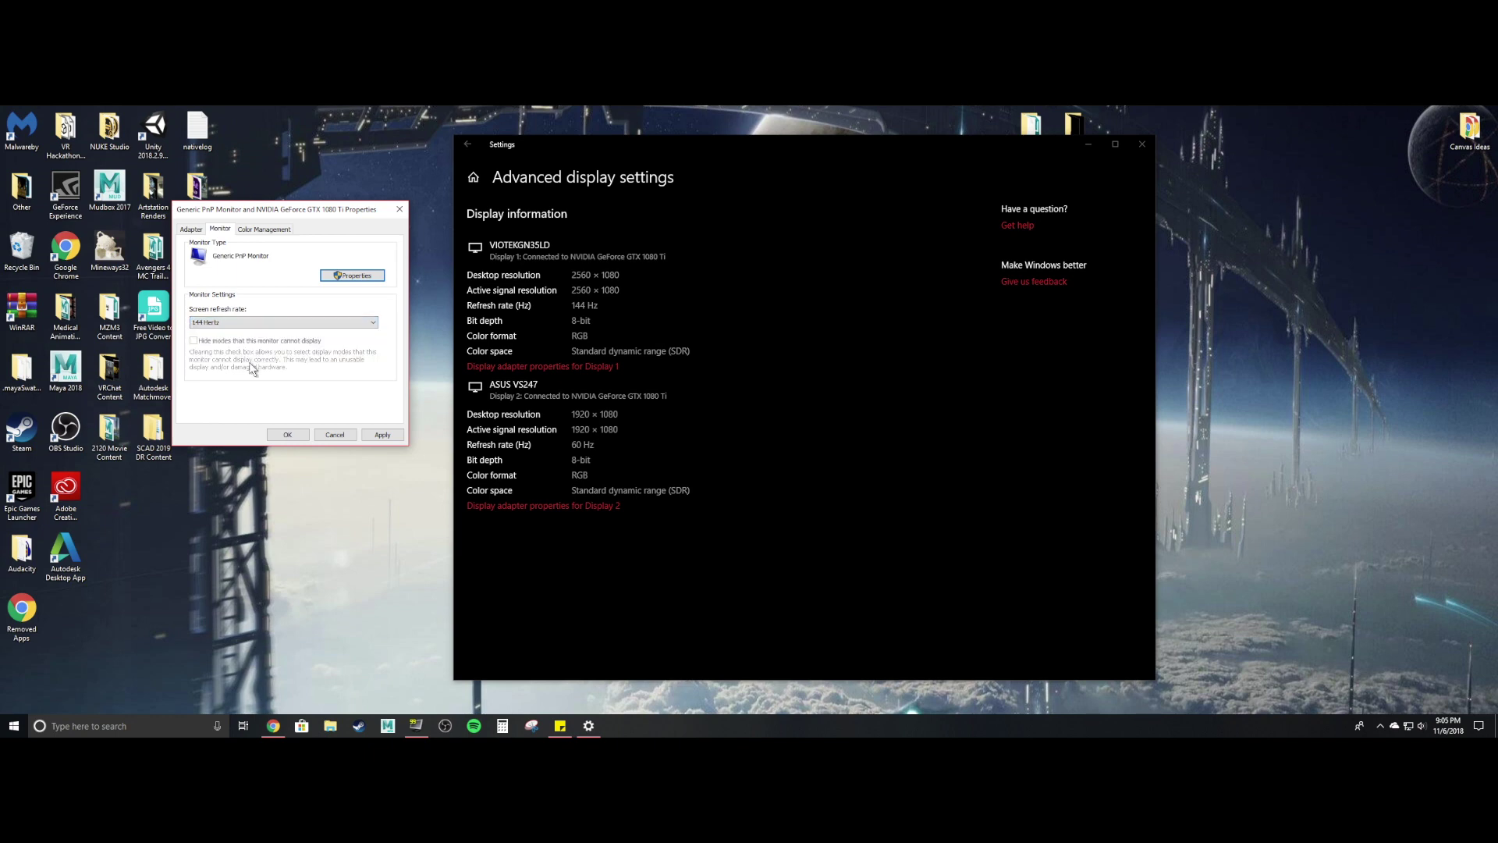
left_click(371, 435)
left_click(287, 434)
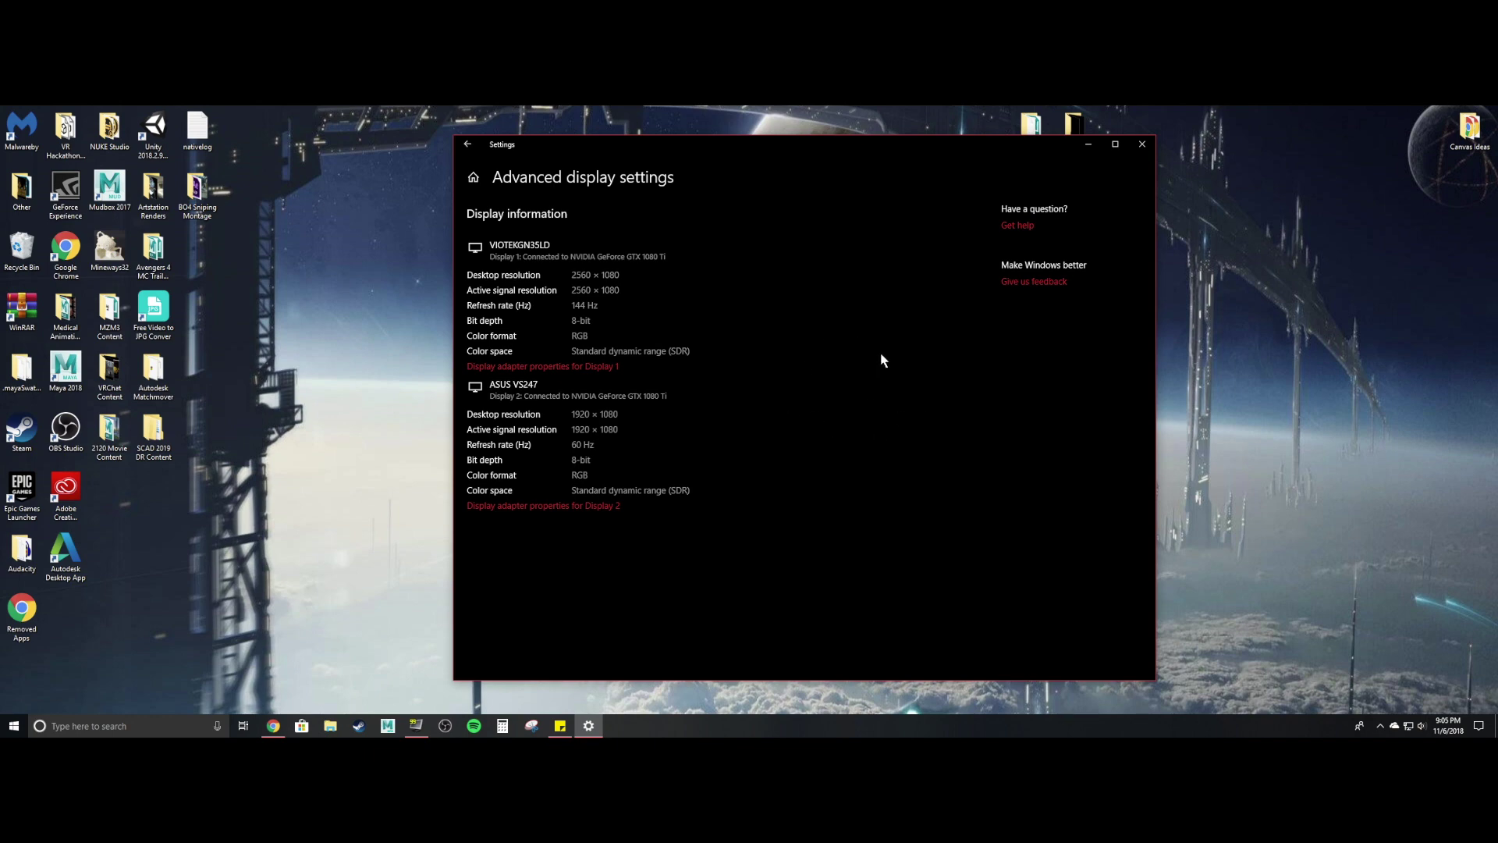
- Close the Windows Settings window to return to the desktop
left_click(1141, 146)
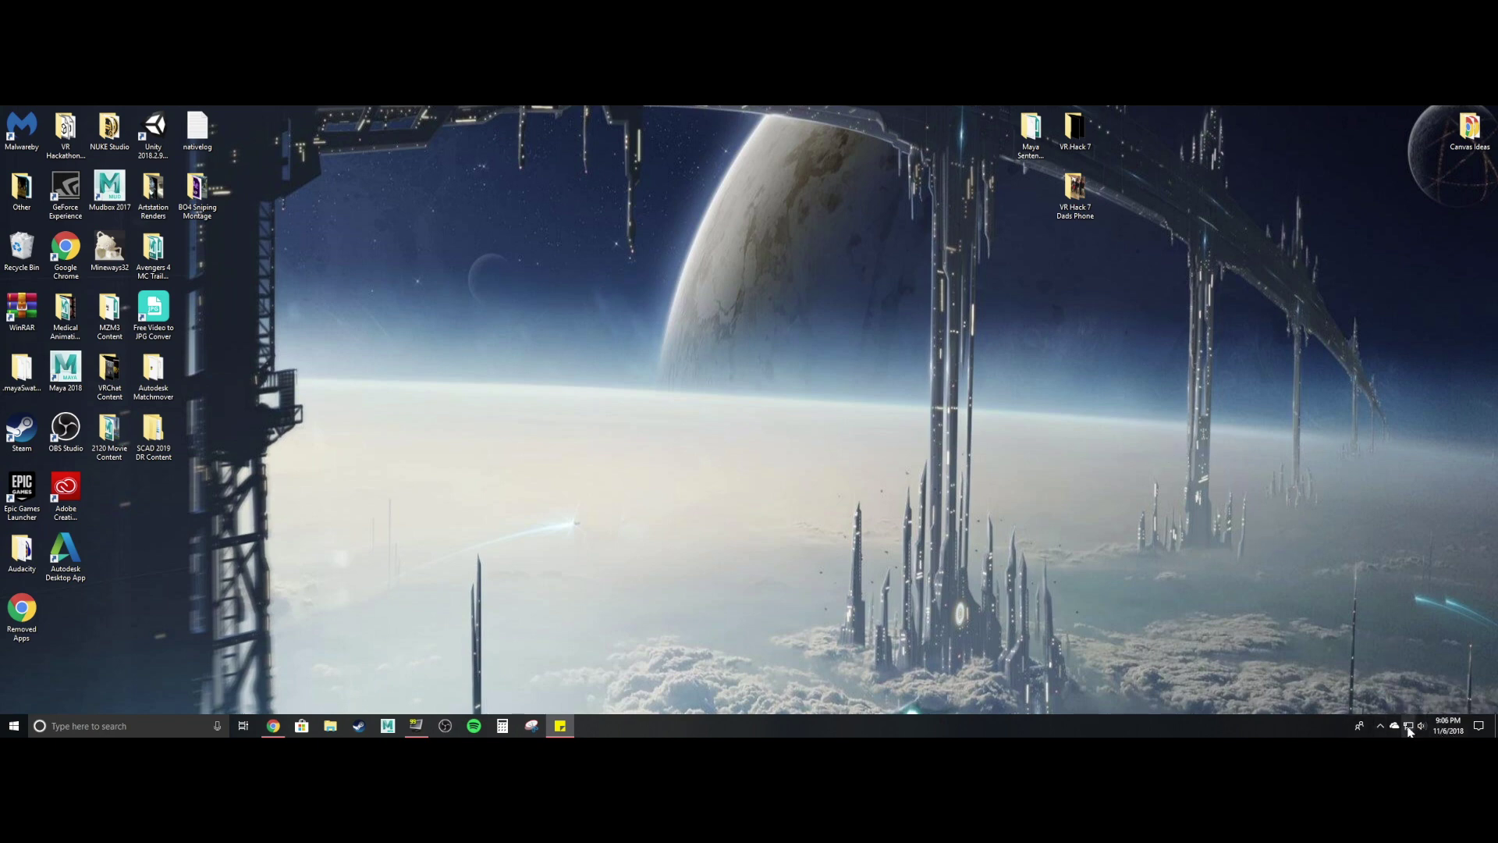
- Launch NVIDIA Control Panel from the NVIDIA tray icon and move it into view
left_click(1380, 727)
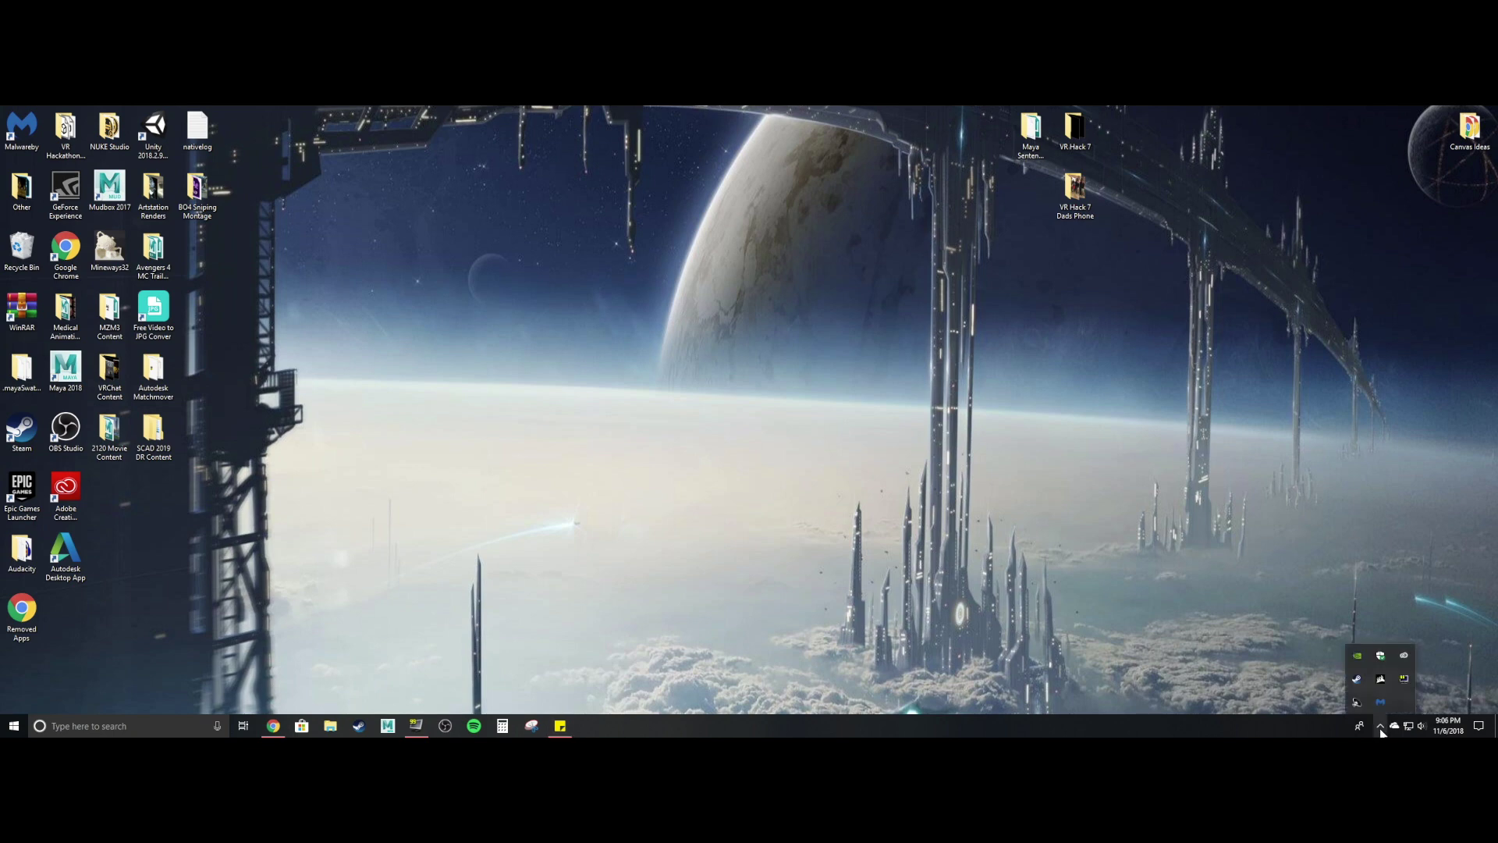
right_click(1360, 661)
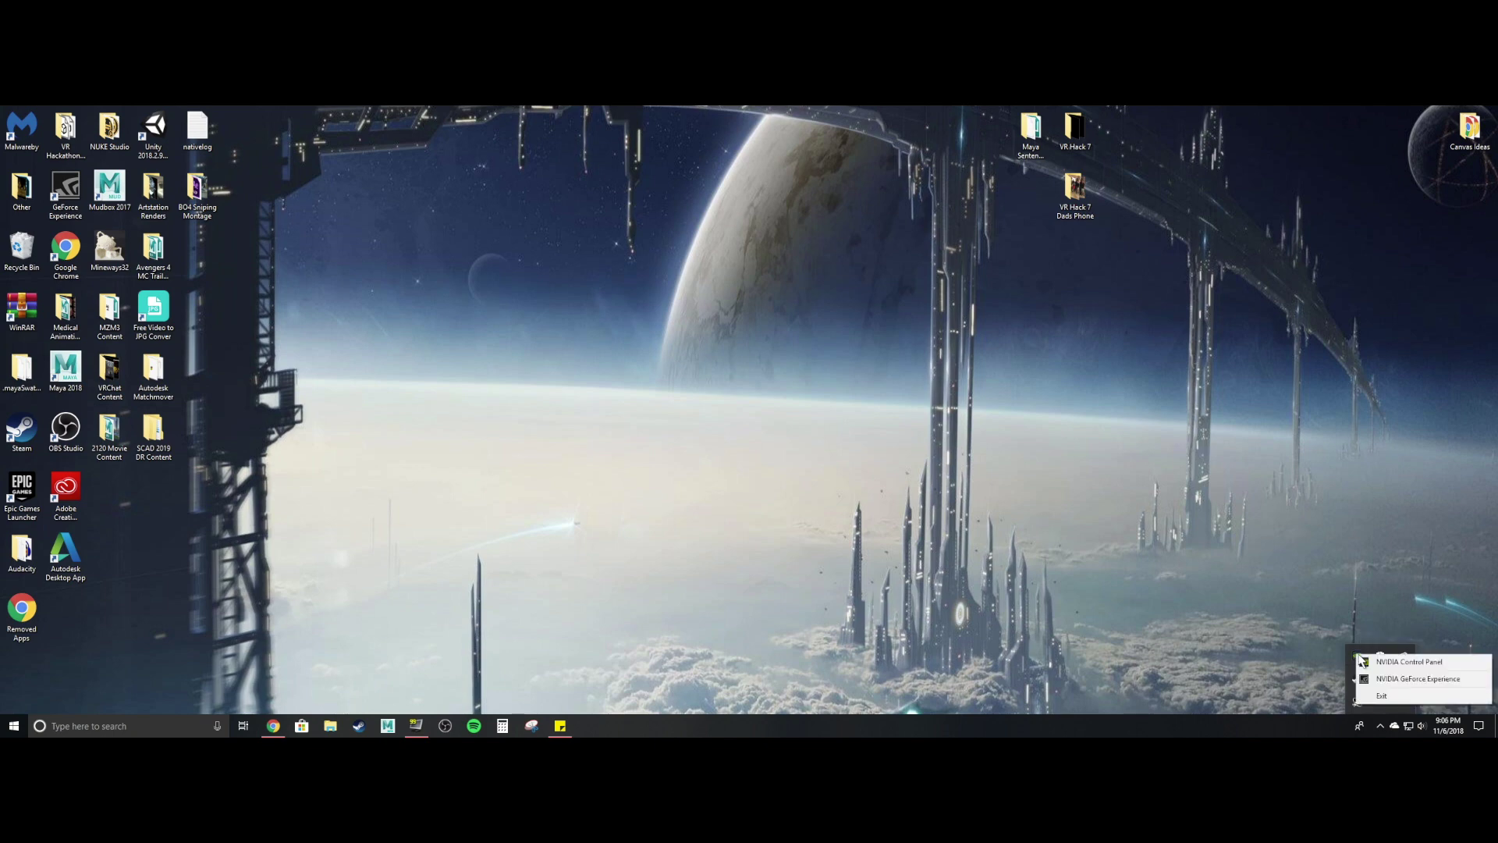
left_click(1398, 661)
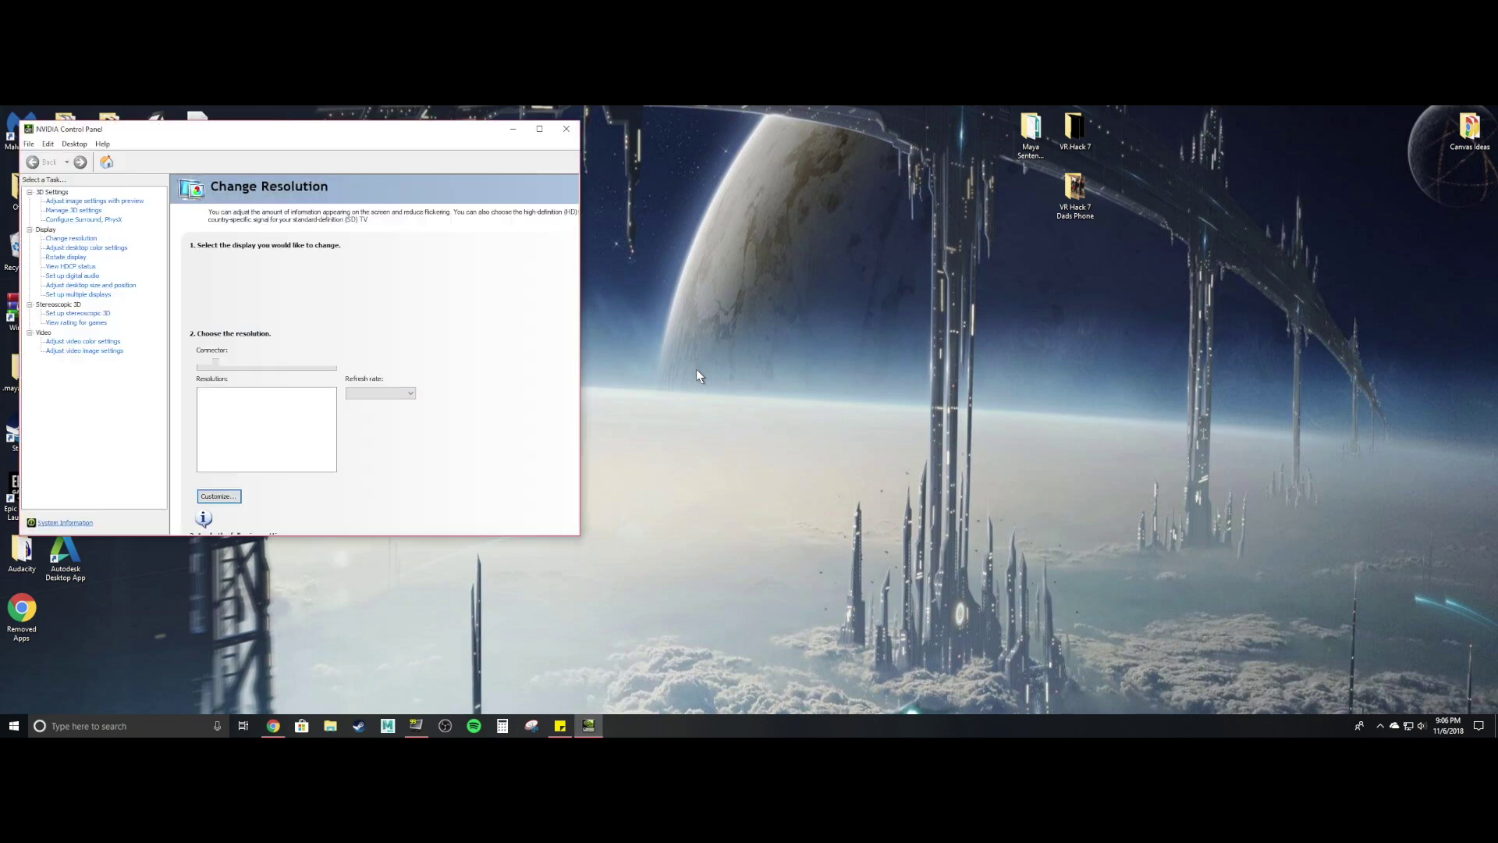
left_click_drag(354, 145, 556, 169)
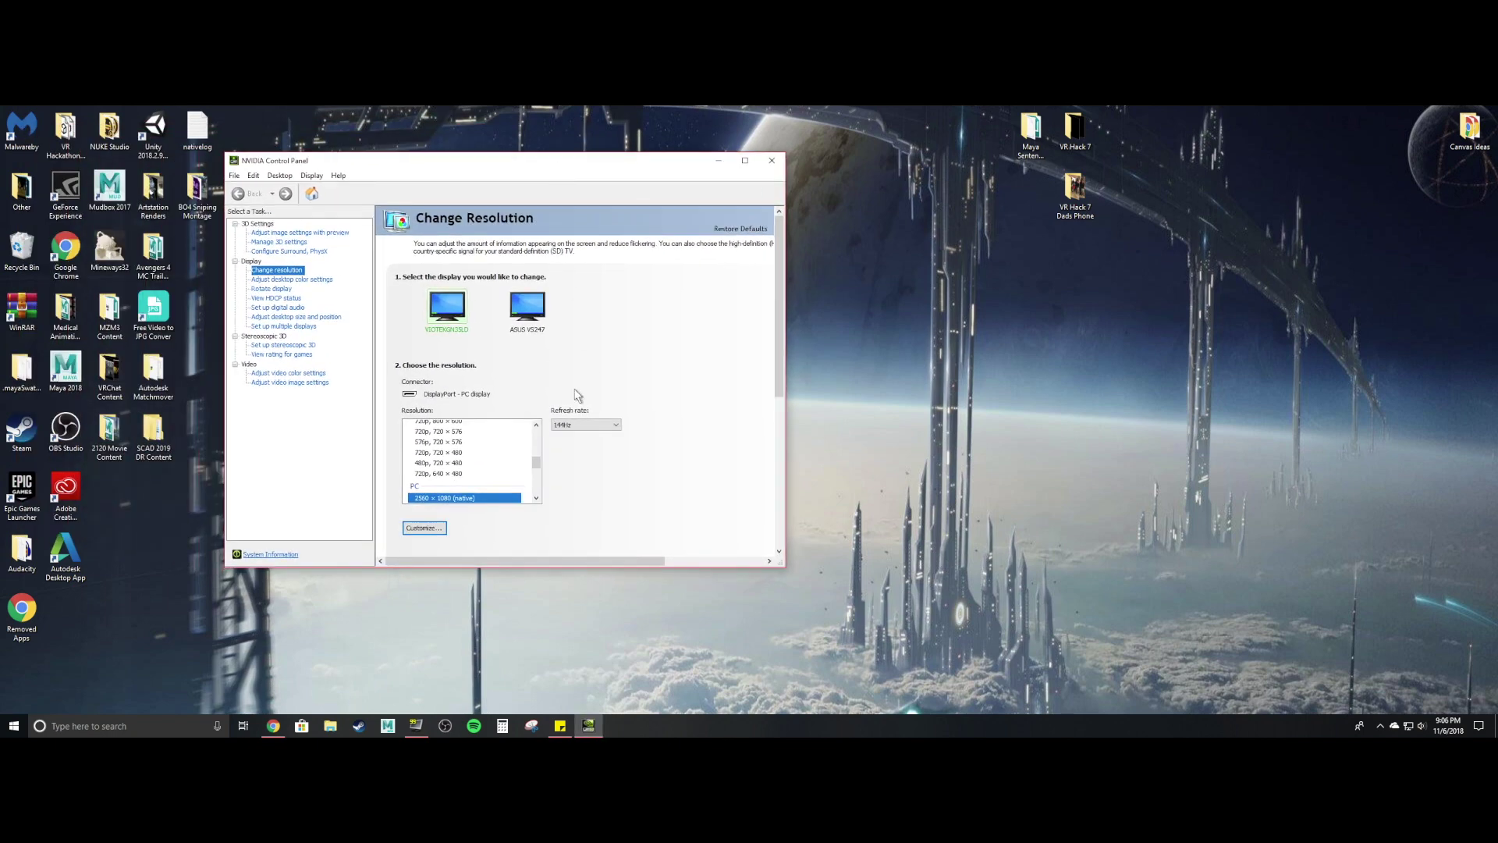
- Apply 60Hz to the primary display, then revert at the keep-changes prompt
left_click(584, 425)
left_click(582, 459)
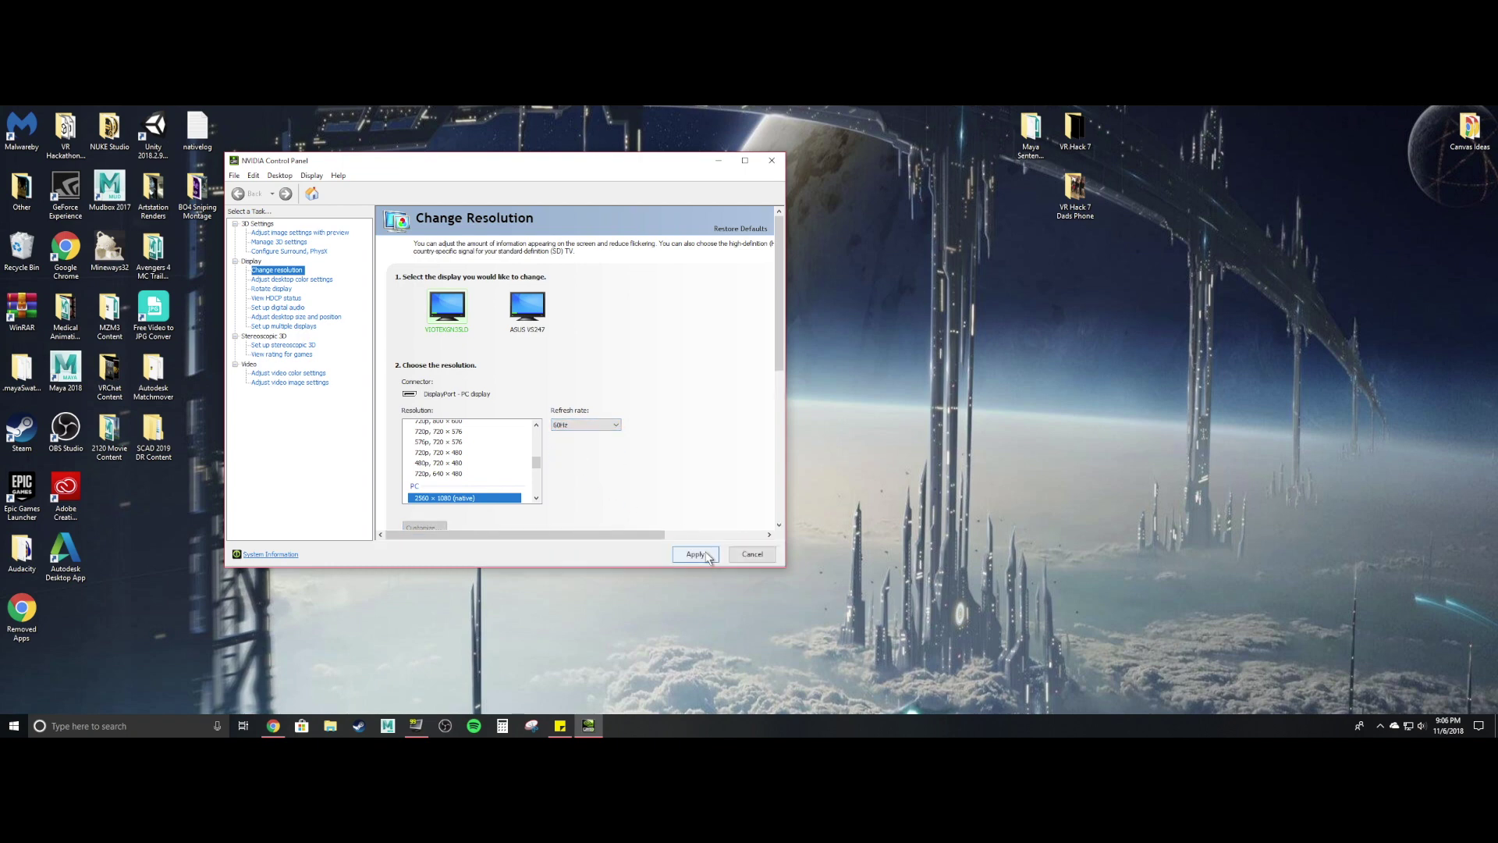
left_click(696, 554)
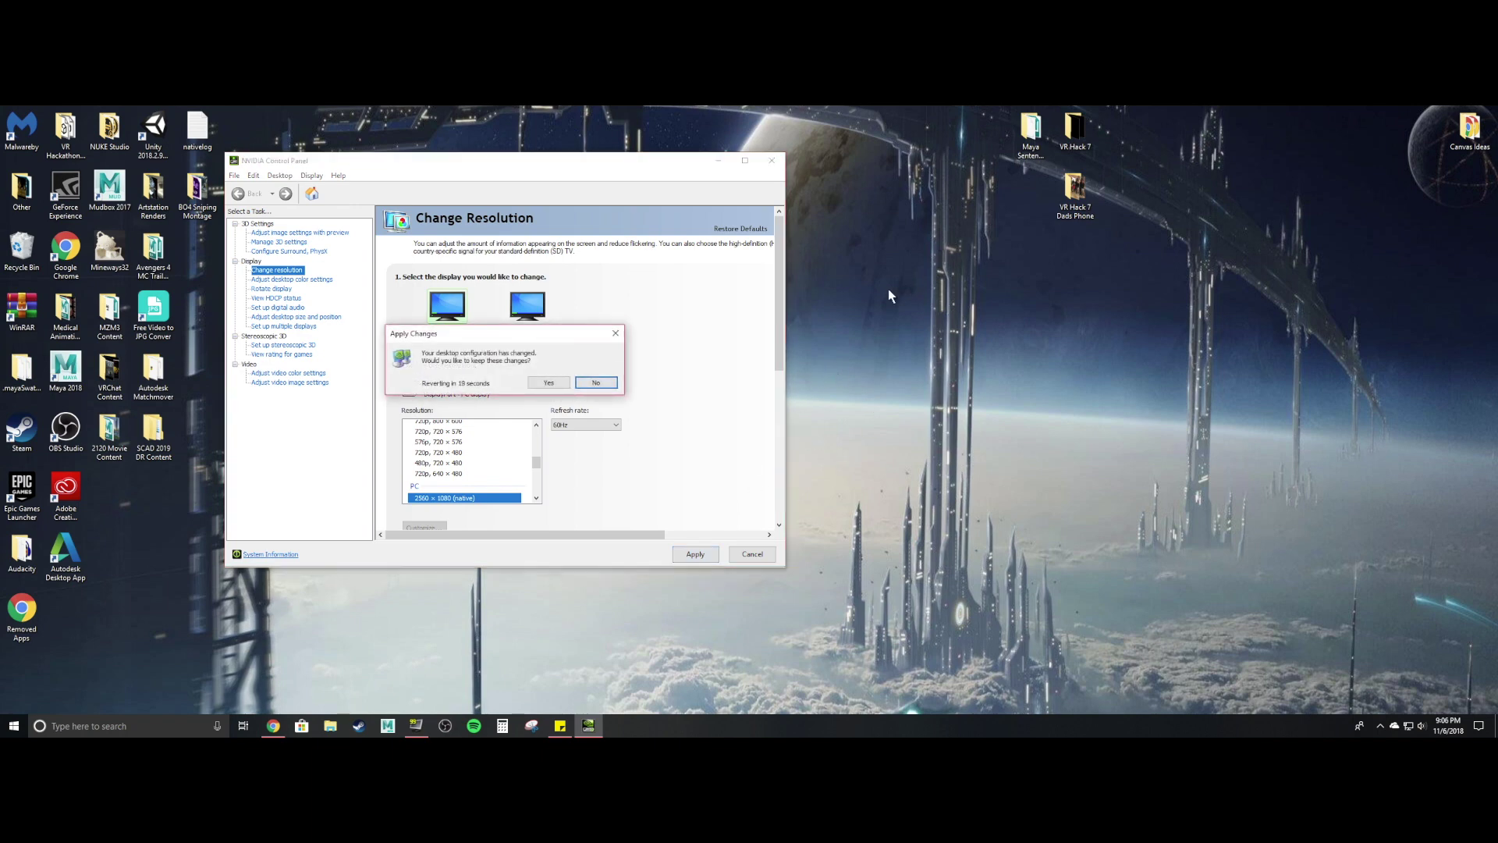
left_click(615, 334)
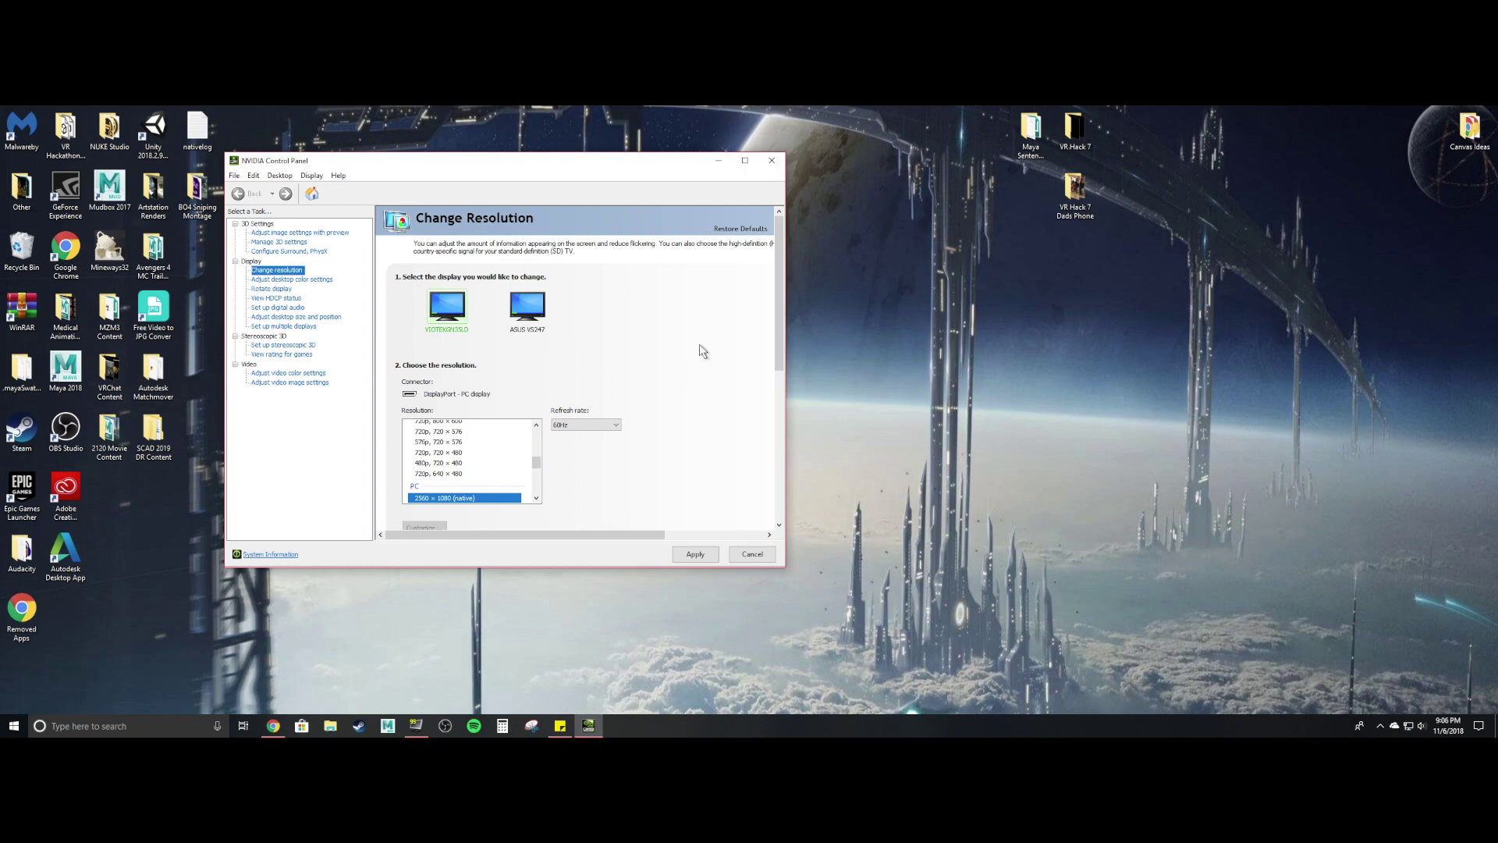
- Check that the refresh rate list shows 144Hz at 2560 × 1080, then close the panel
left_click(607, 423)
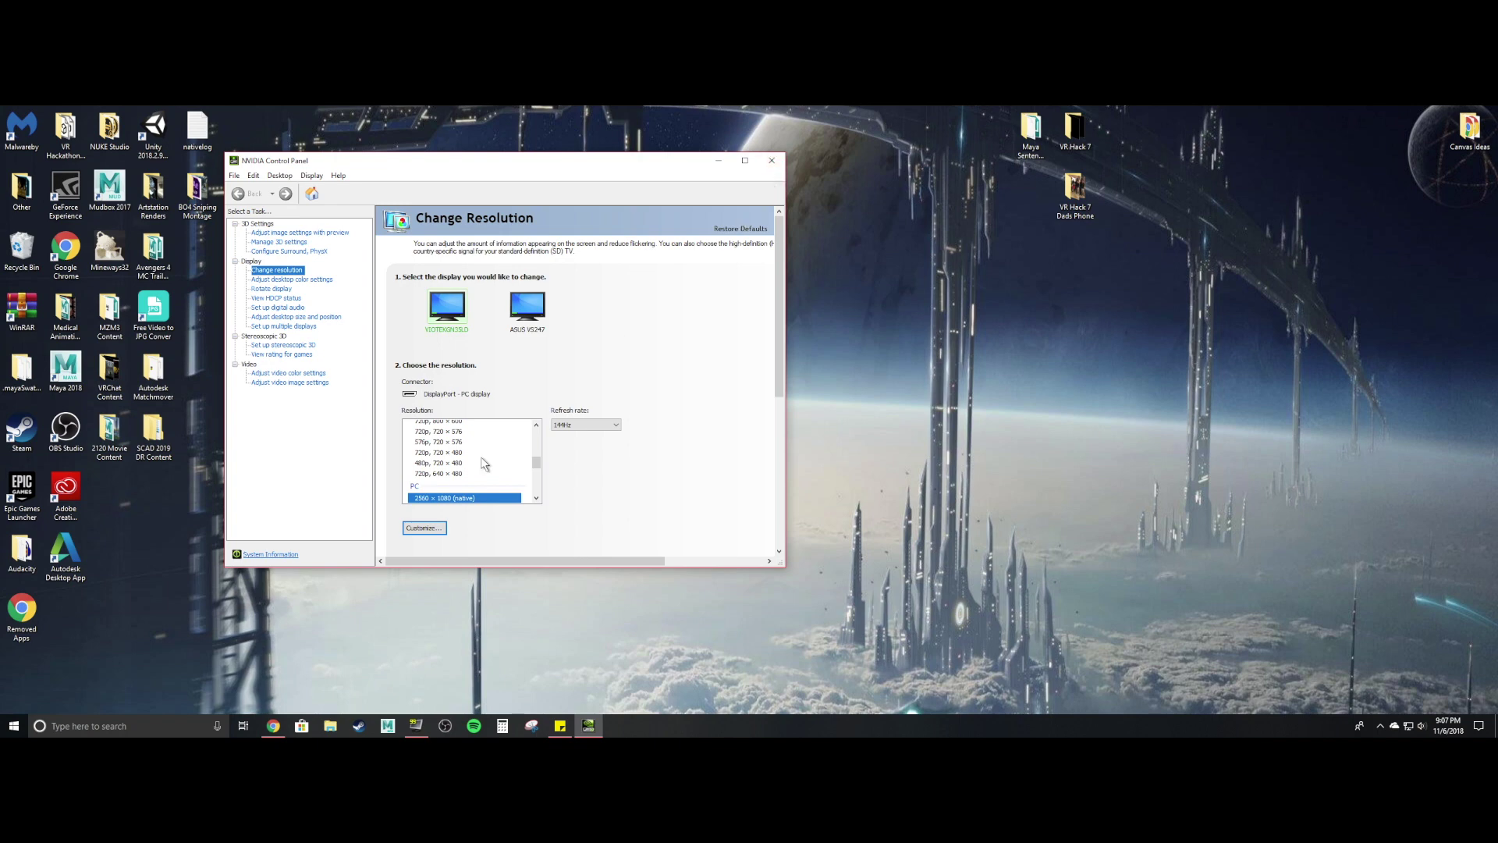
scroll(484, 472, "down", 2)
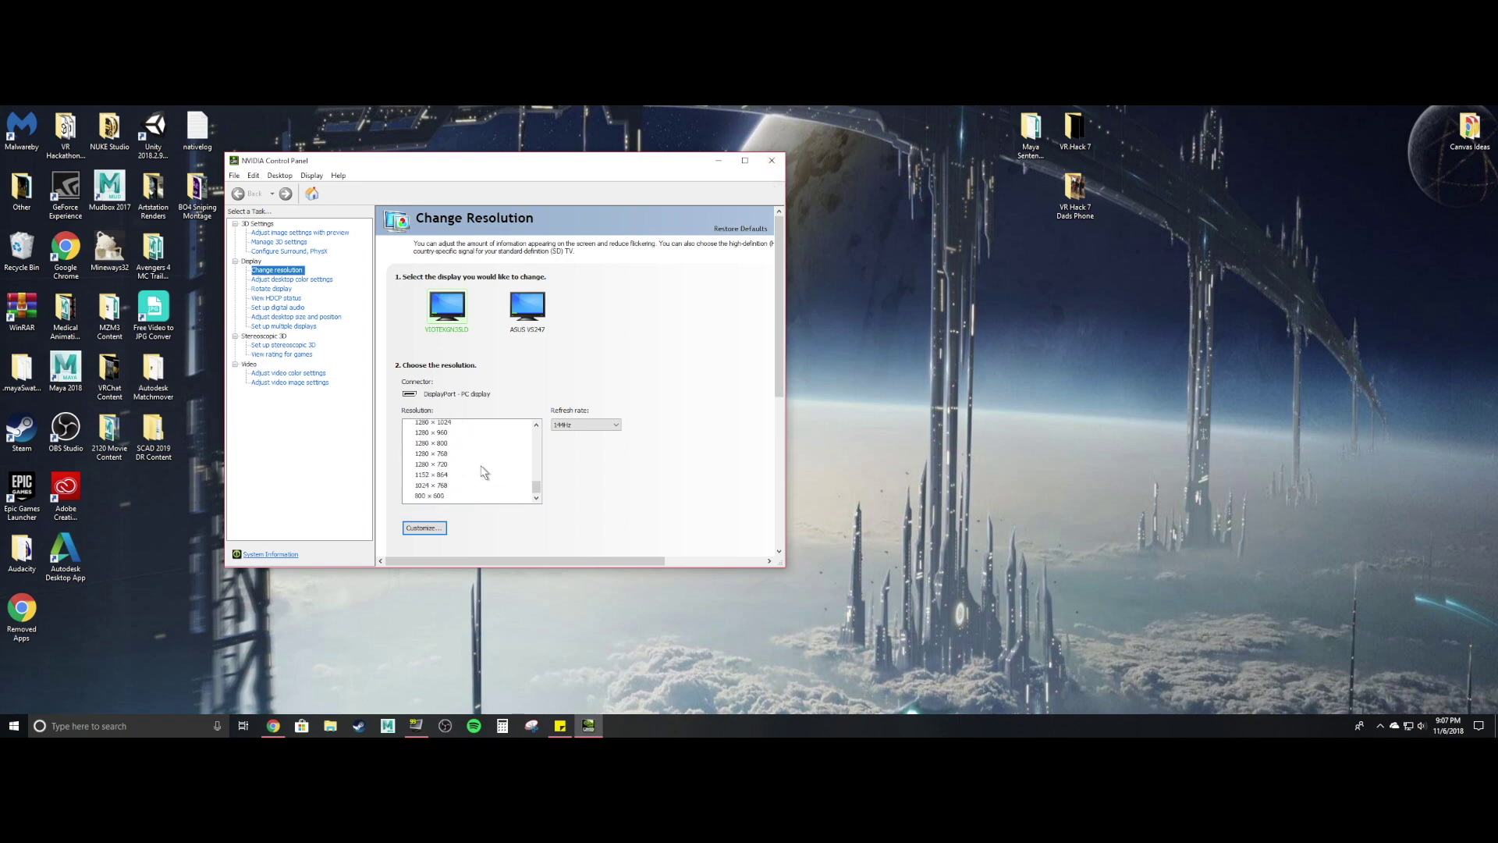
scroll(484, 472, "up", 1)
scroll(484, 473, "up", 6)
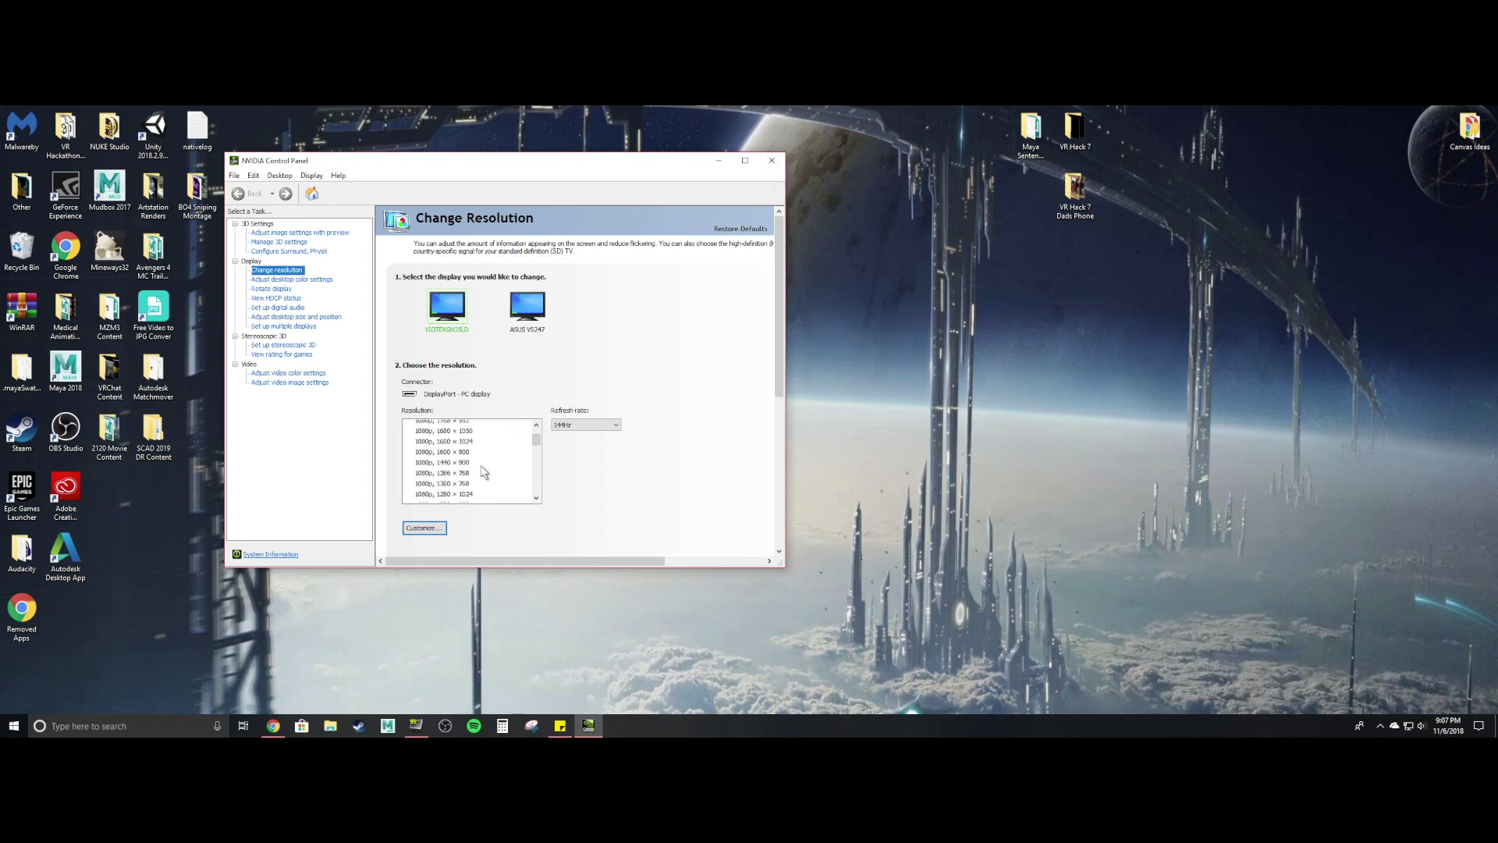
scroll(484, 472, "down", 6)
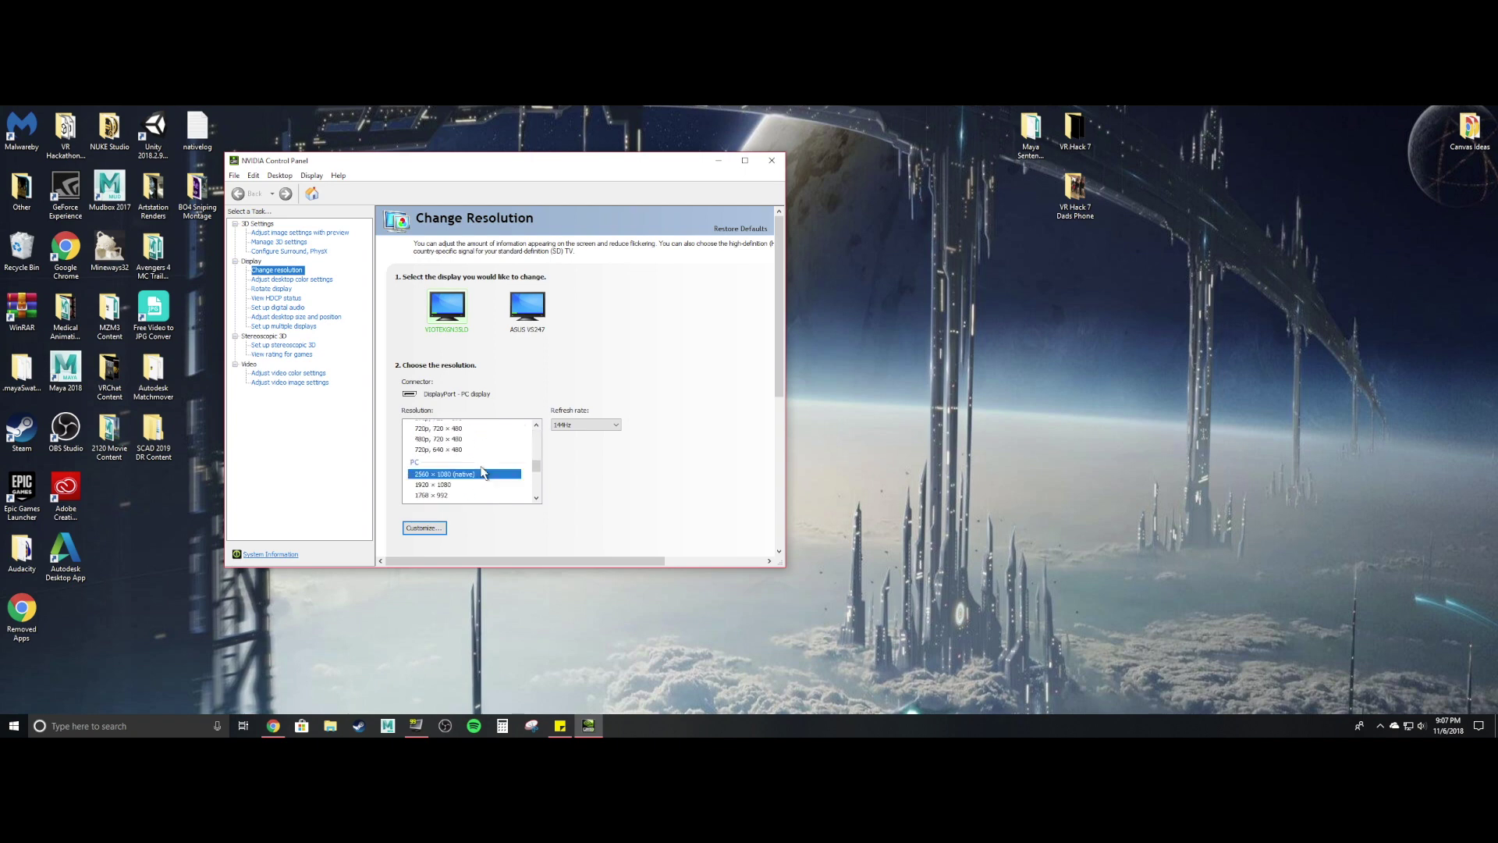
scroll(483, 472, "down", 3)
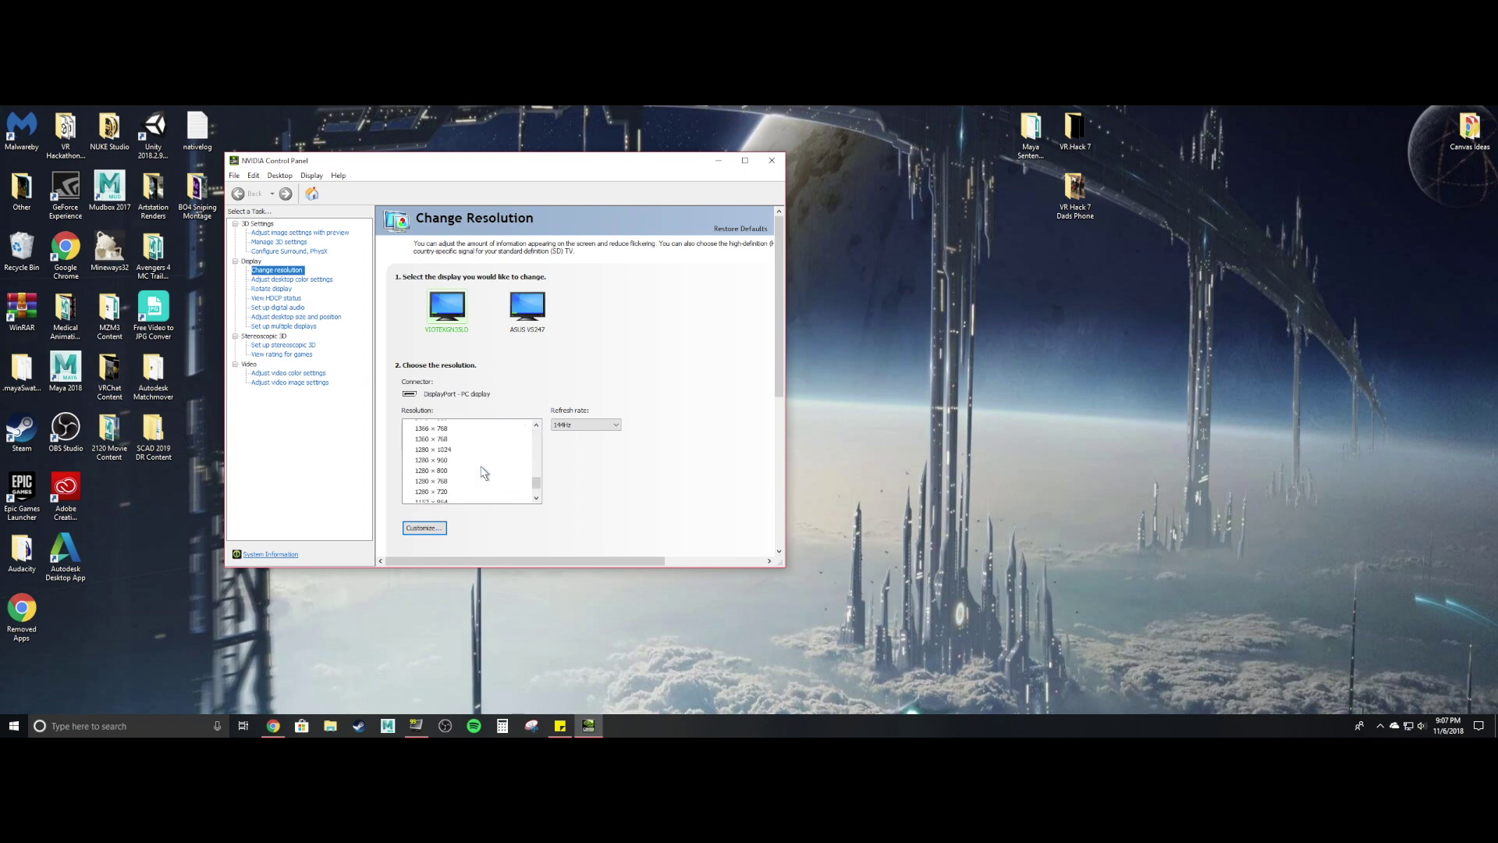
scroll(484, 472, "up", 2)
scroll(484, 472, "up", 3)
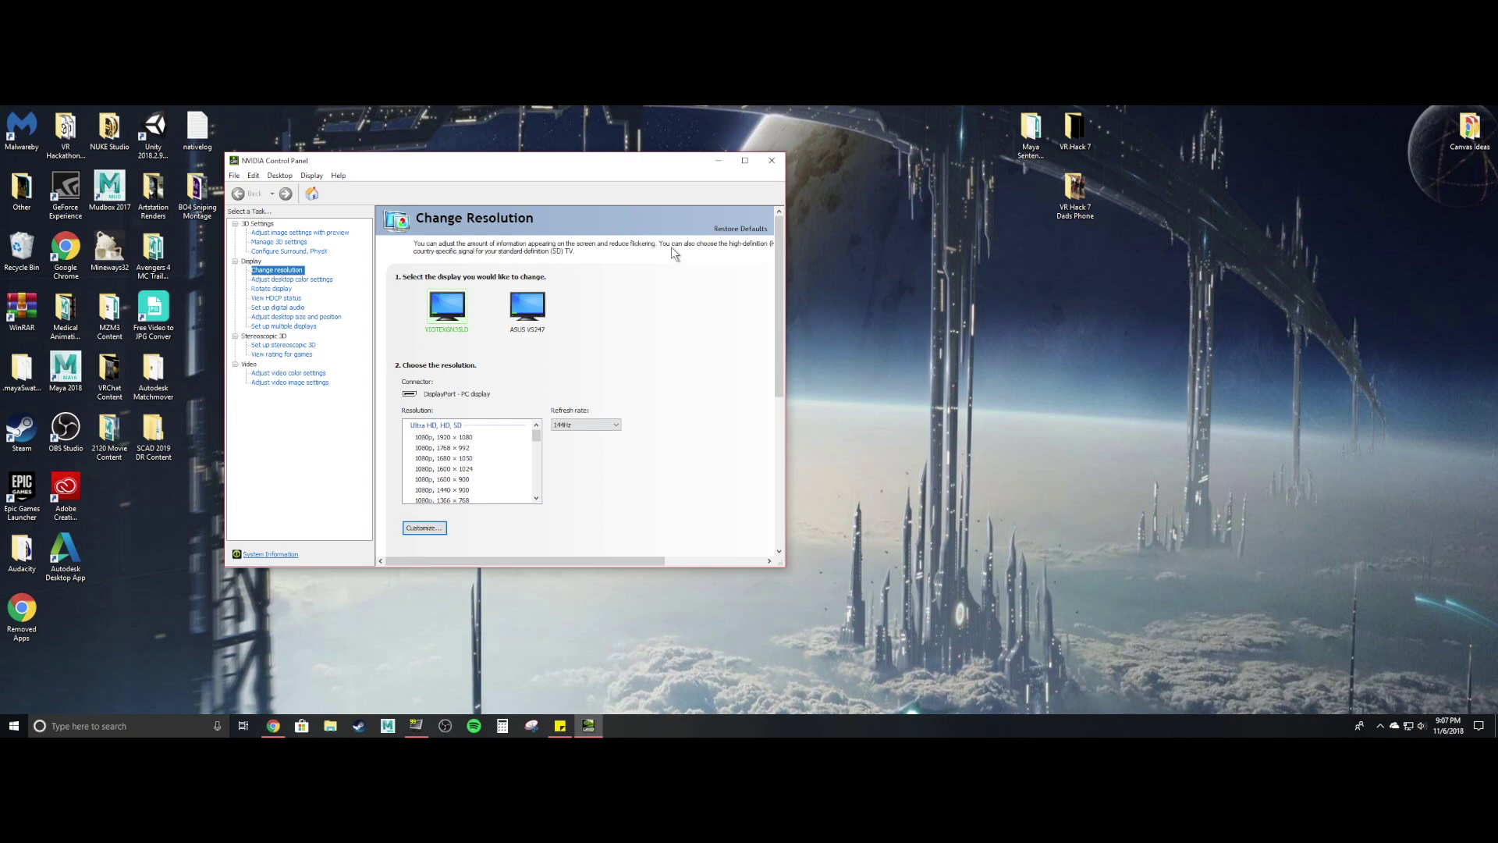
left_click(772, 159)
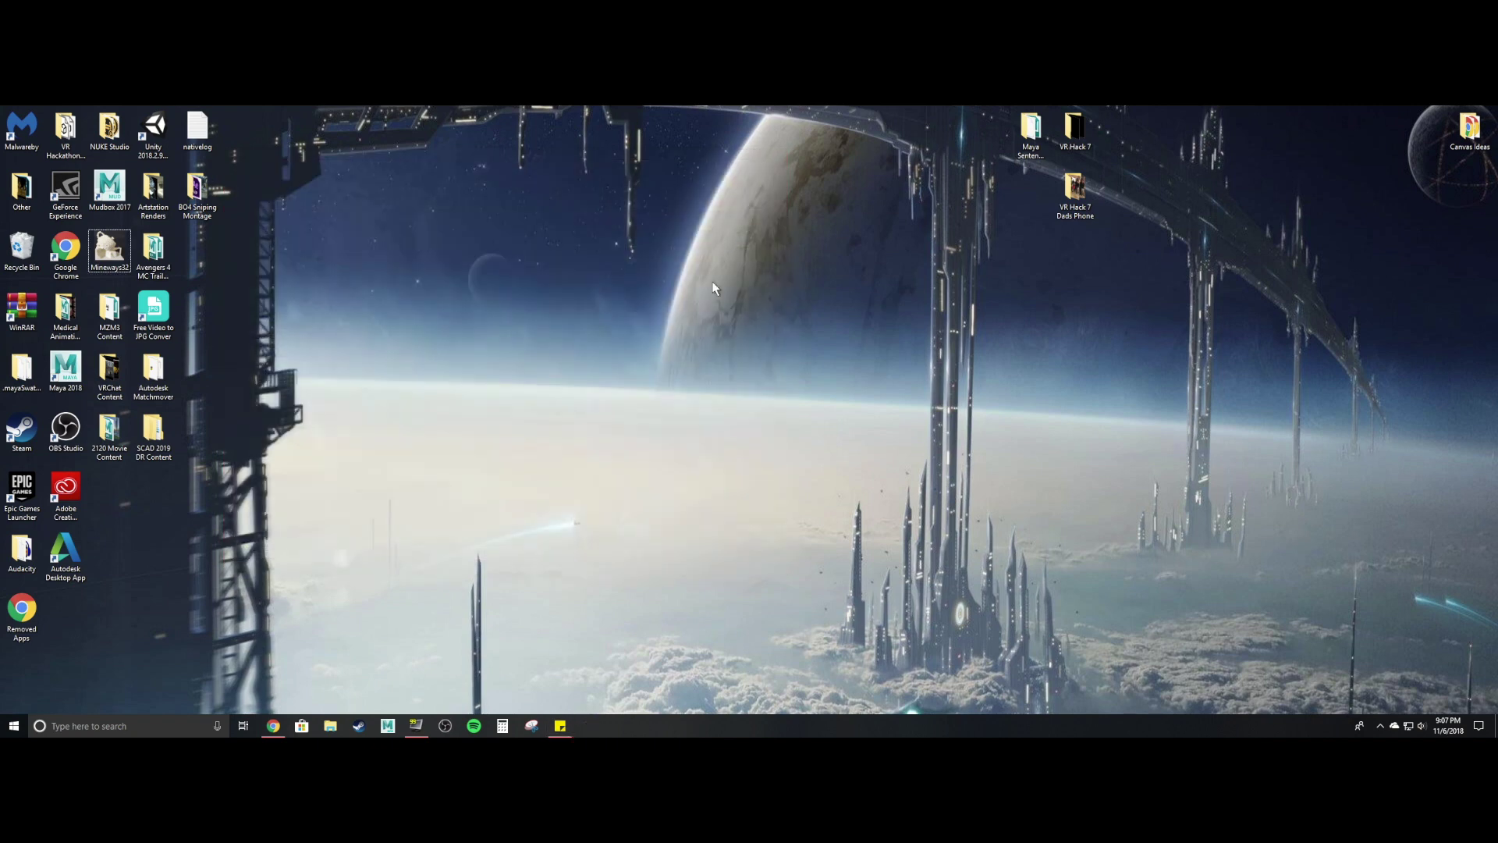